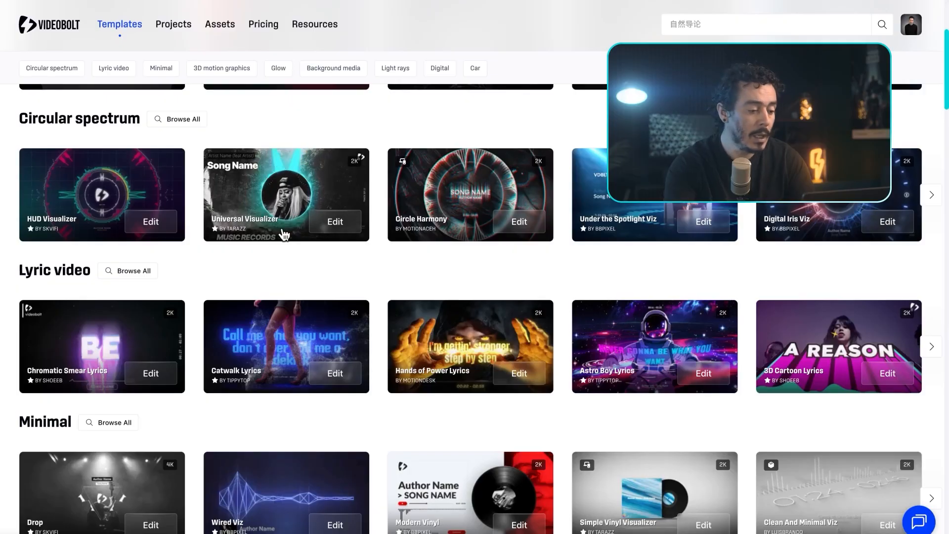
- Show all music visualization templates in the Background media category
scroll(304, 280, "down", 2)
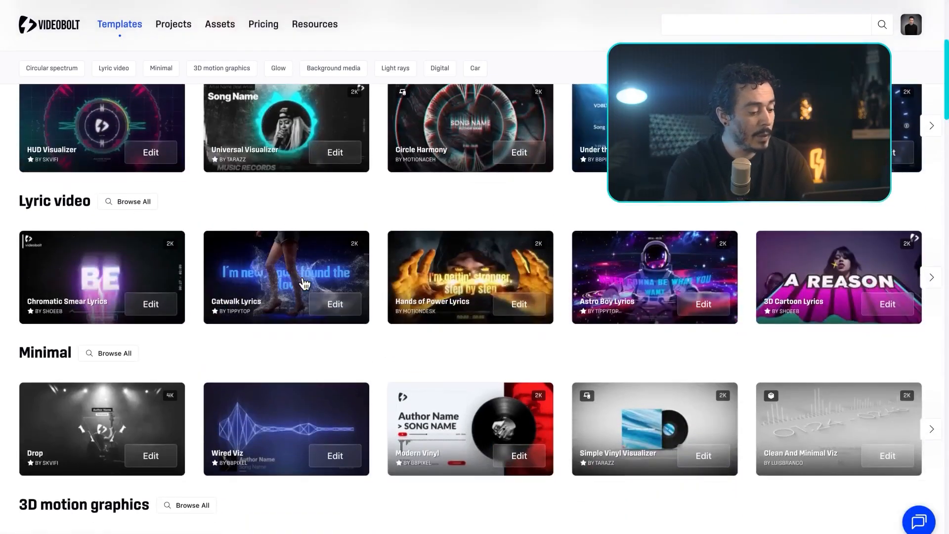
scroll(304, 283, "down", 6)
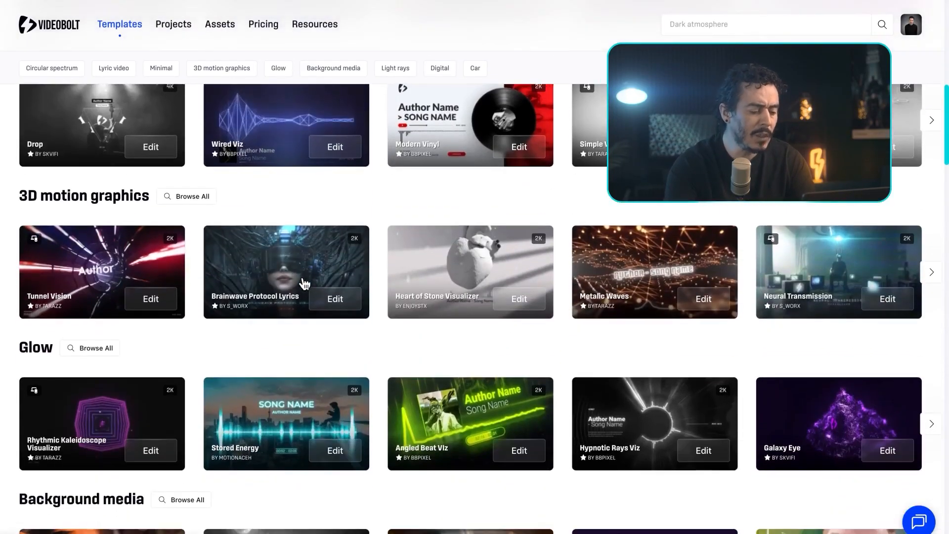
scroll(304, 283, "down", 3)
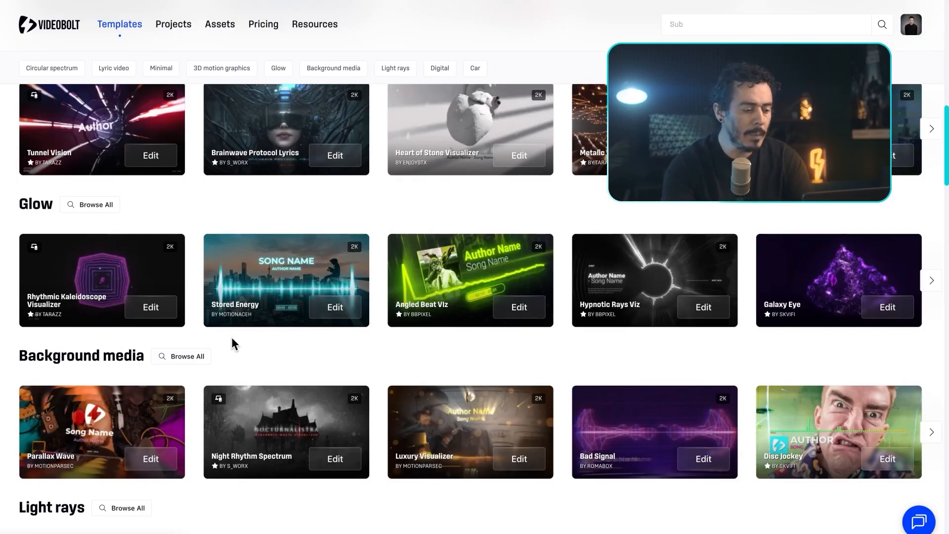
left_click(191, 356)
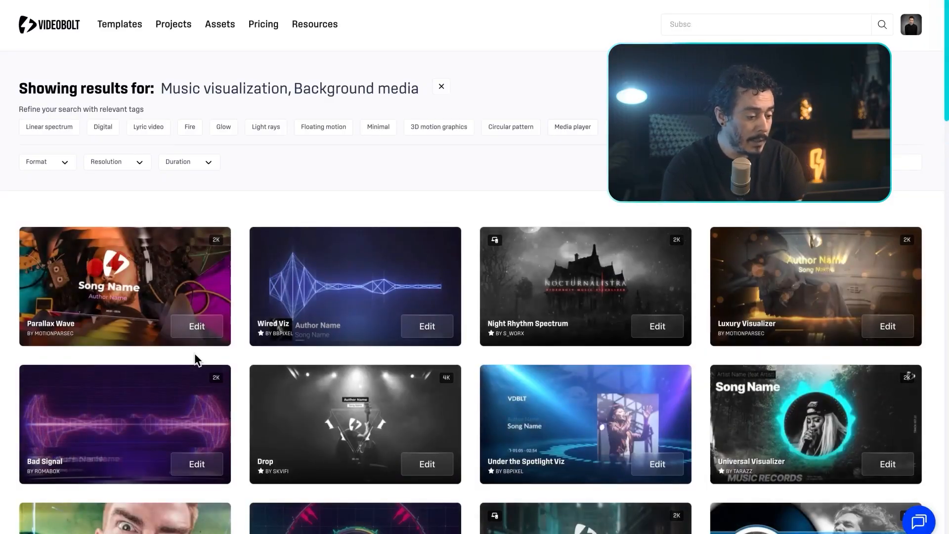
- Look through the Background media templates and search them for "vidrio"
scroll(195, 353, "down", 2)
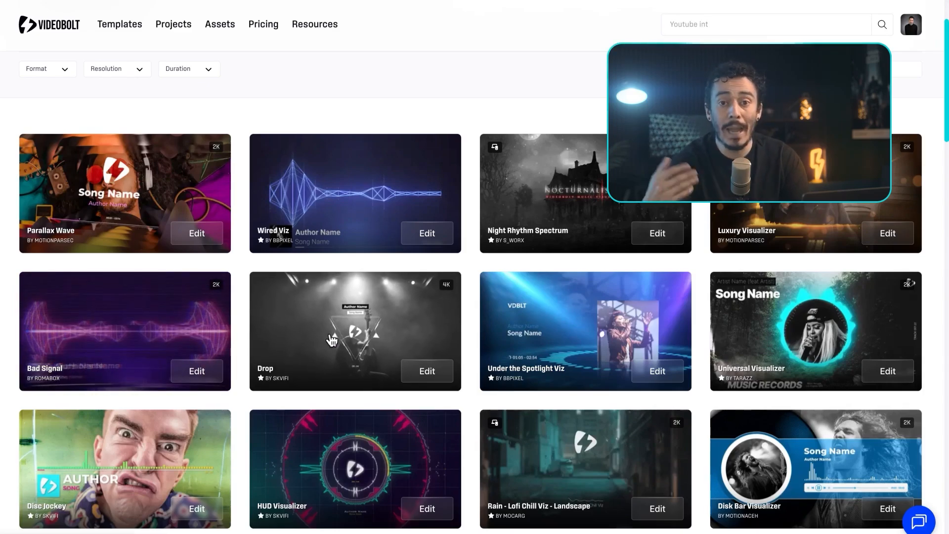
scroll(361, 341, "down", 3)
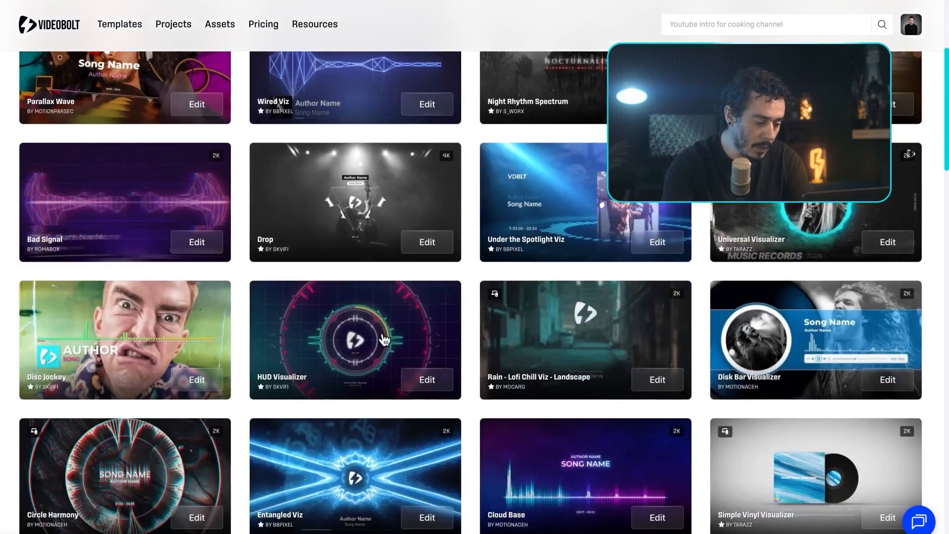
scroll(361, 341, "down", 2)
scroll(384, 340, "down", 2)
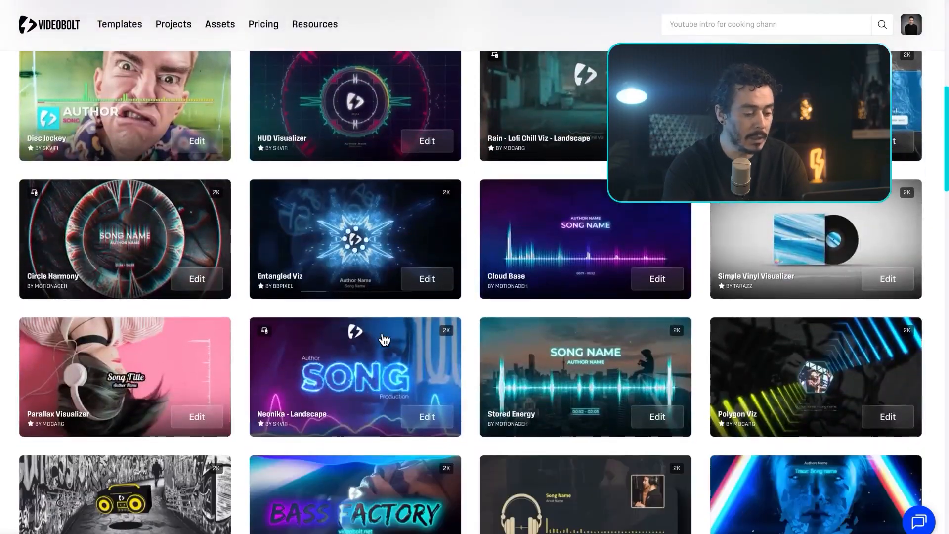
scroll(381, 348, "down", 4)
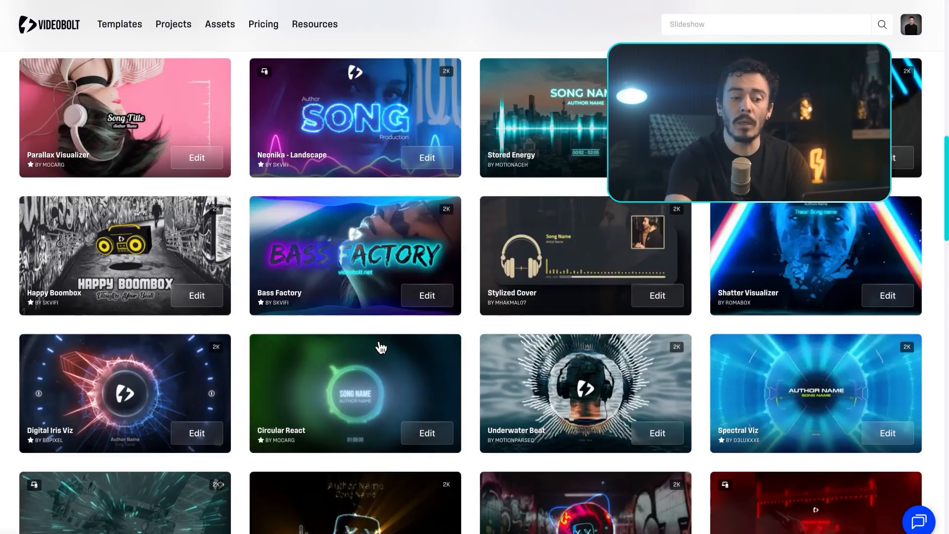
left_click(797, 26)
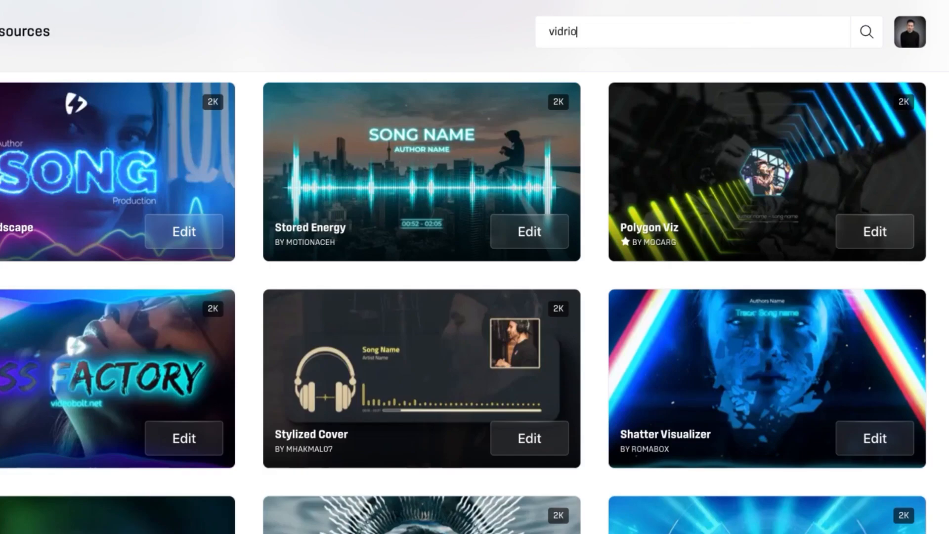
key("Return")
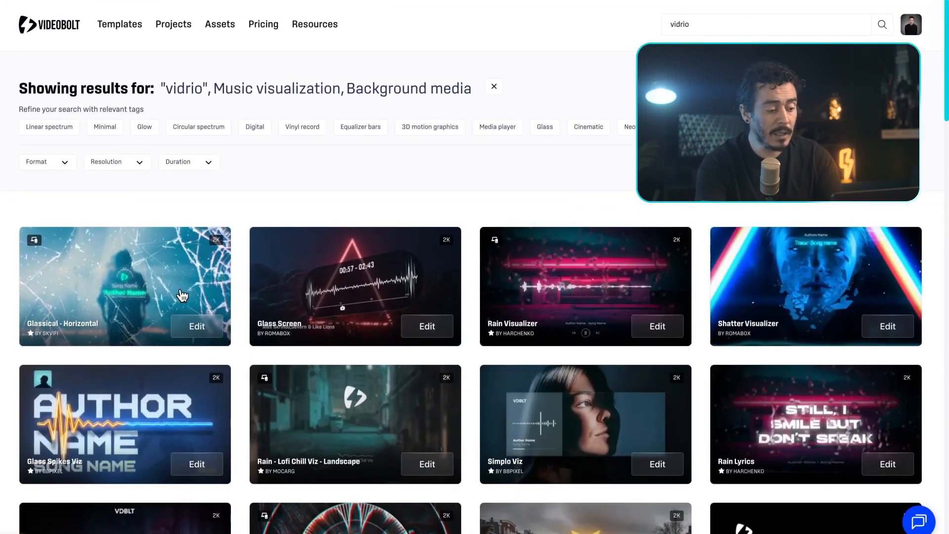
- Open the Glassical - Horizontal template and review its maximum duration, available formats and themes
left_click(183, 288)
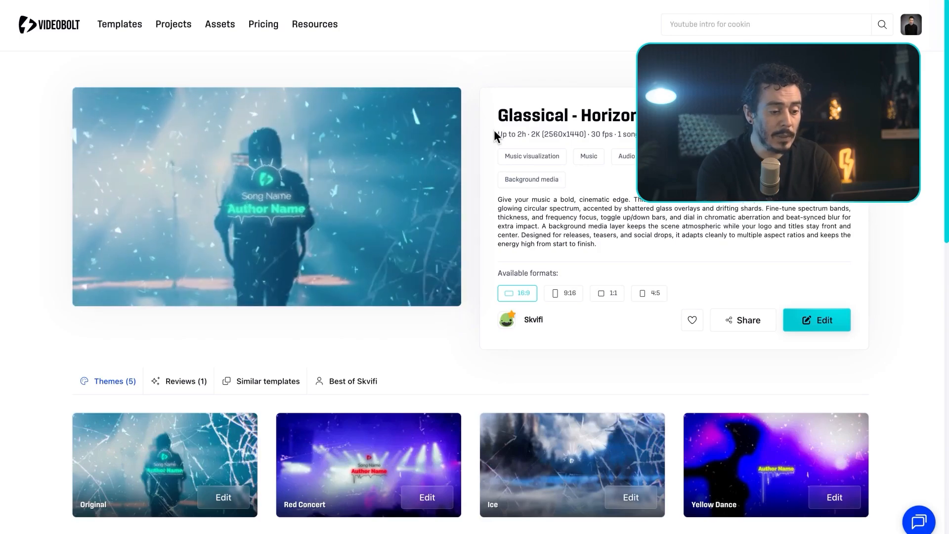
left_click_drag(498, 134, 528, 131)
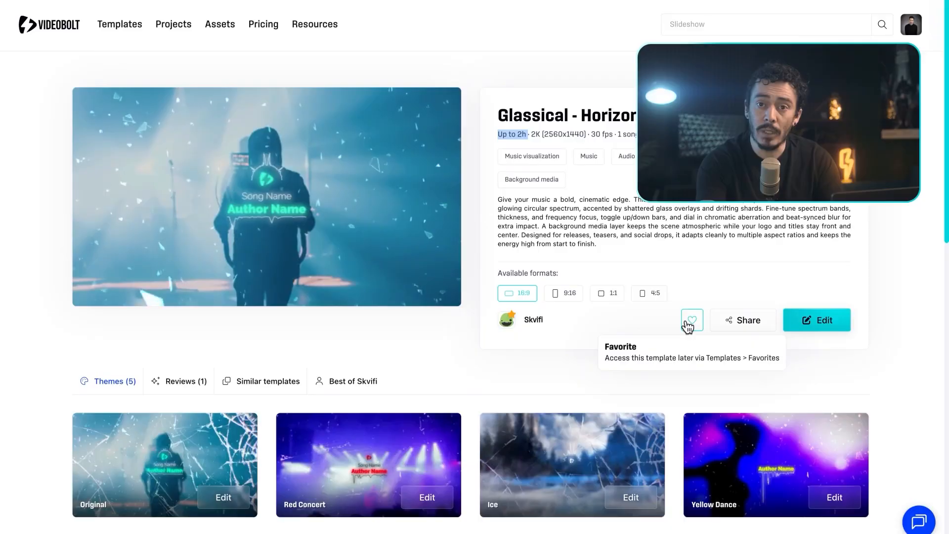
scroll(689, 326, "down", 2)
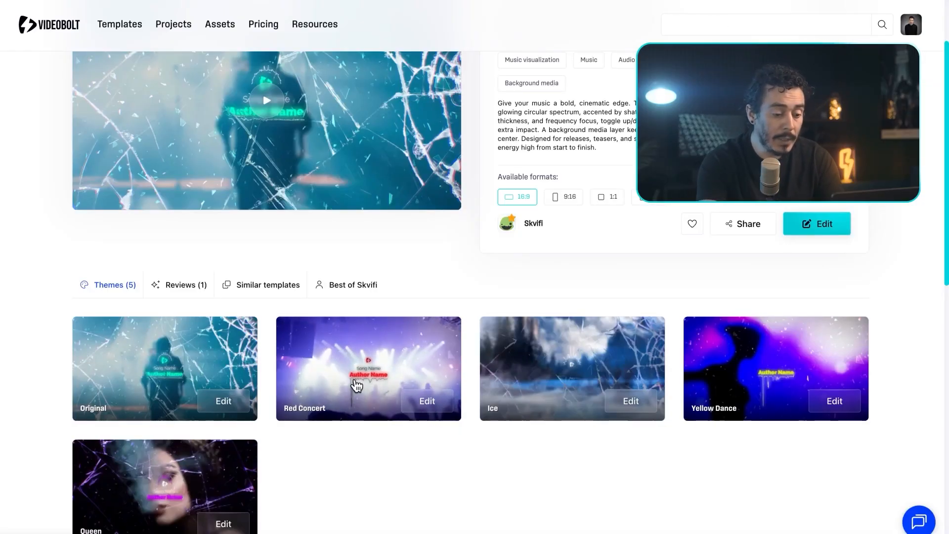
scroll(356, 386, "up", 2)
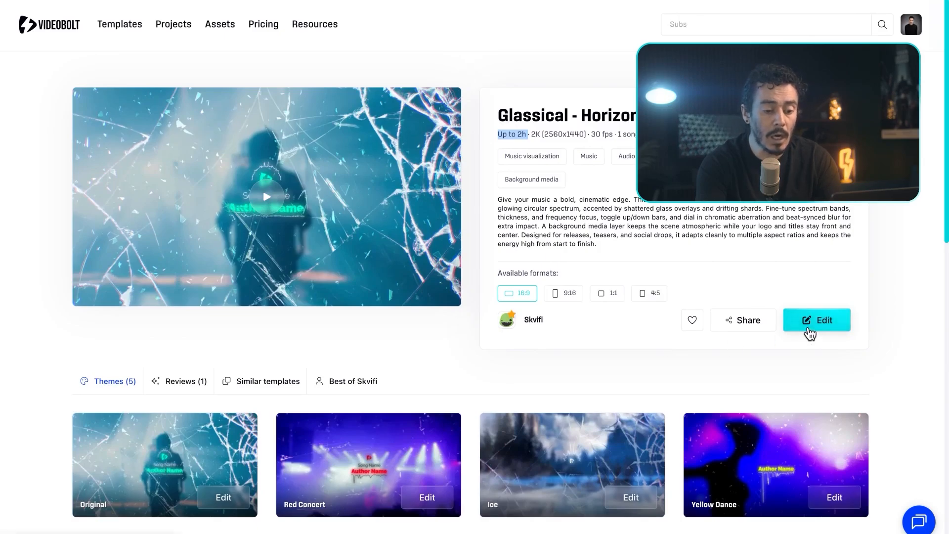
- Create a new named project from the Glassical - Horizontal template in the editor
left_click(810, 329)
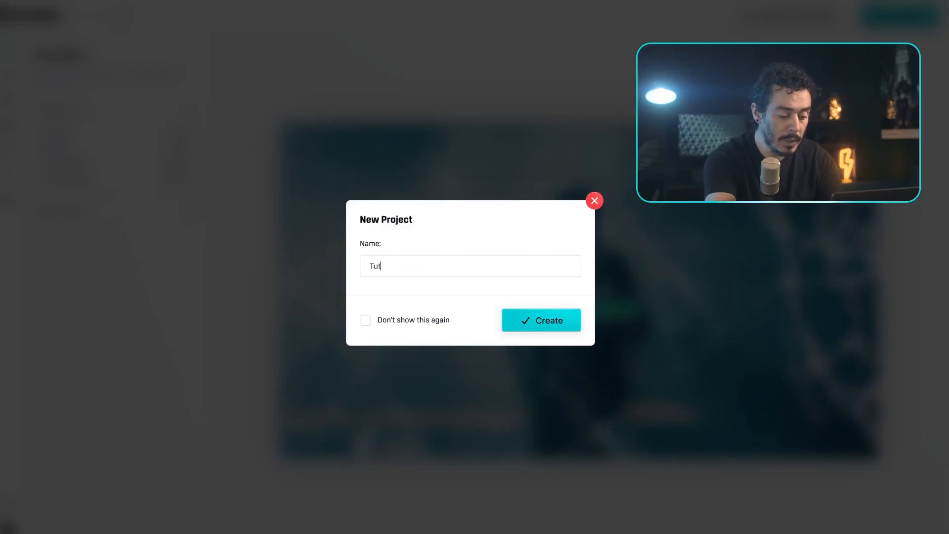
key("Return")
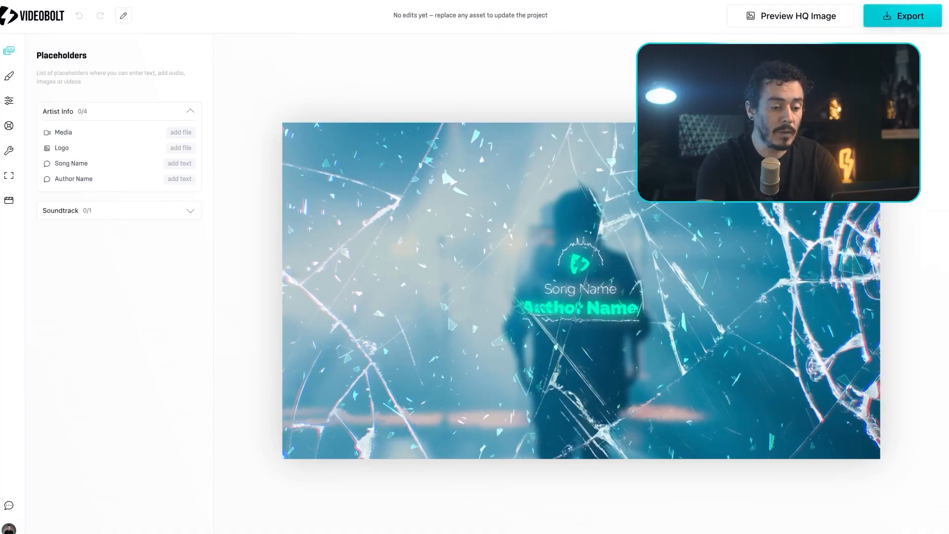
mouse_move(805, 338)
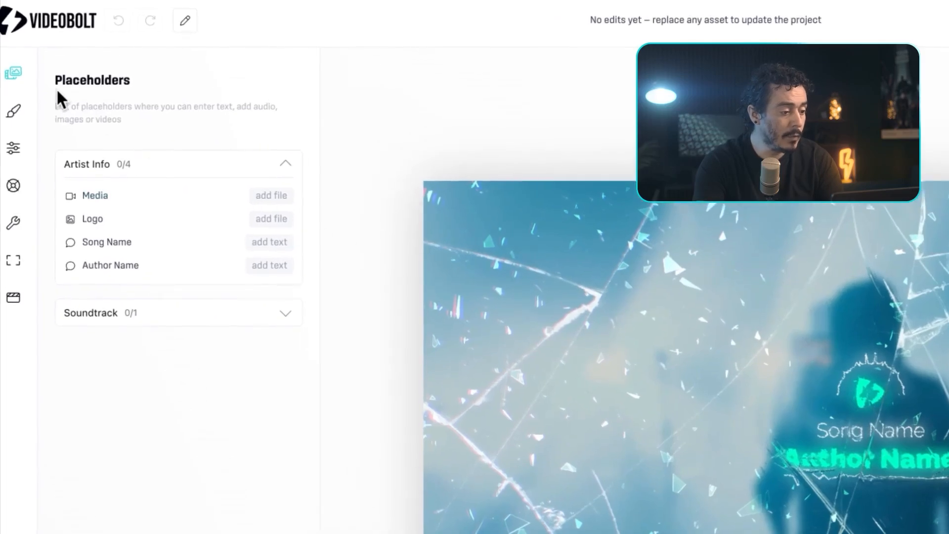
- Expand the Soundtrack placeholder group and look through the project's pre-designed themes
mouse_move(7, 69)
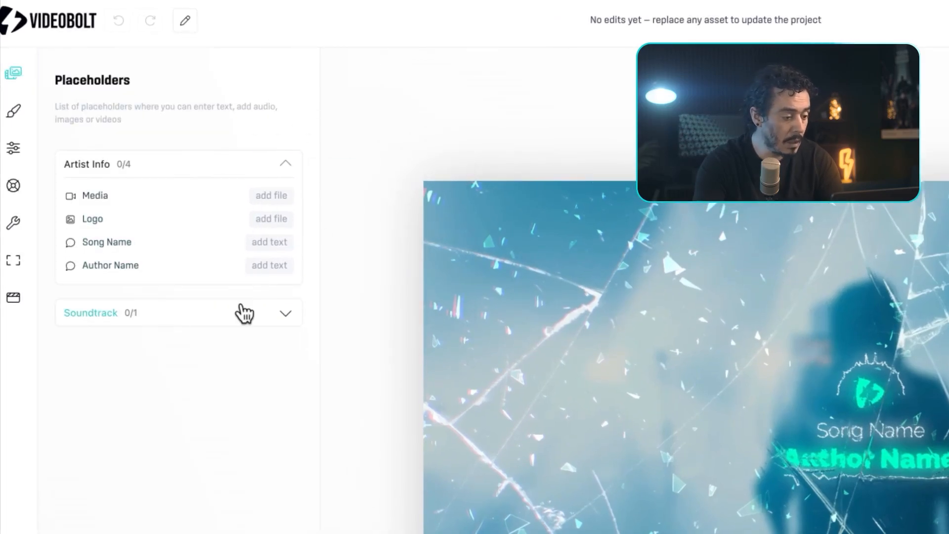
left_click(244, 313)
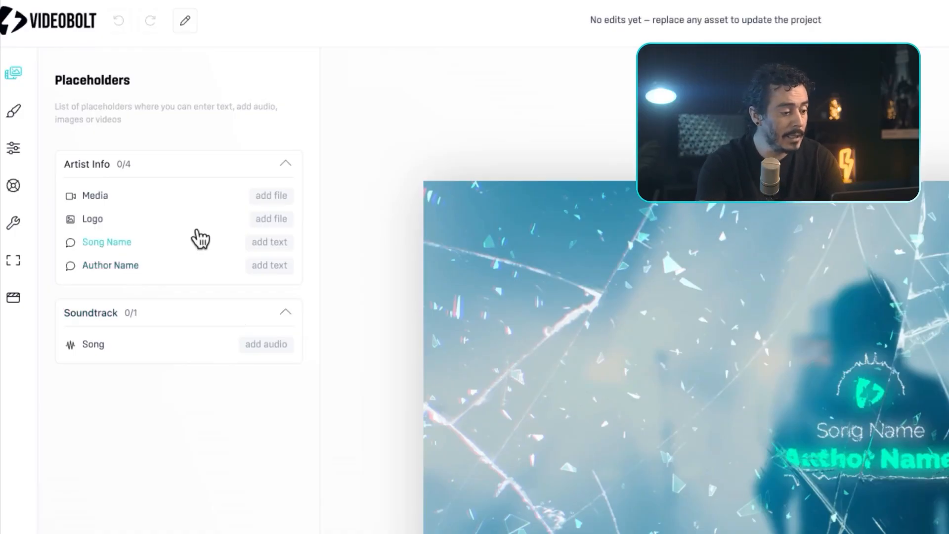
left_click(29, 110)
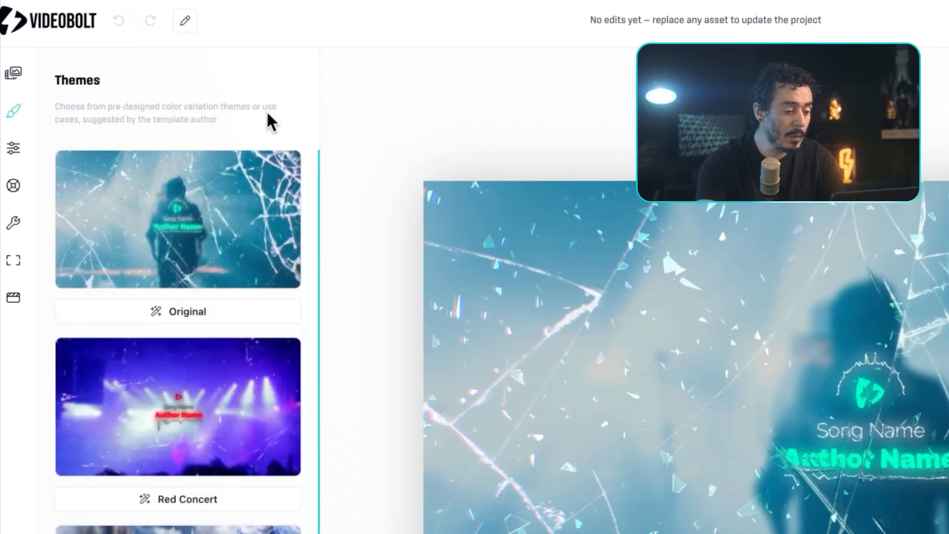
mouse_move(267, 221)
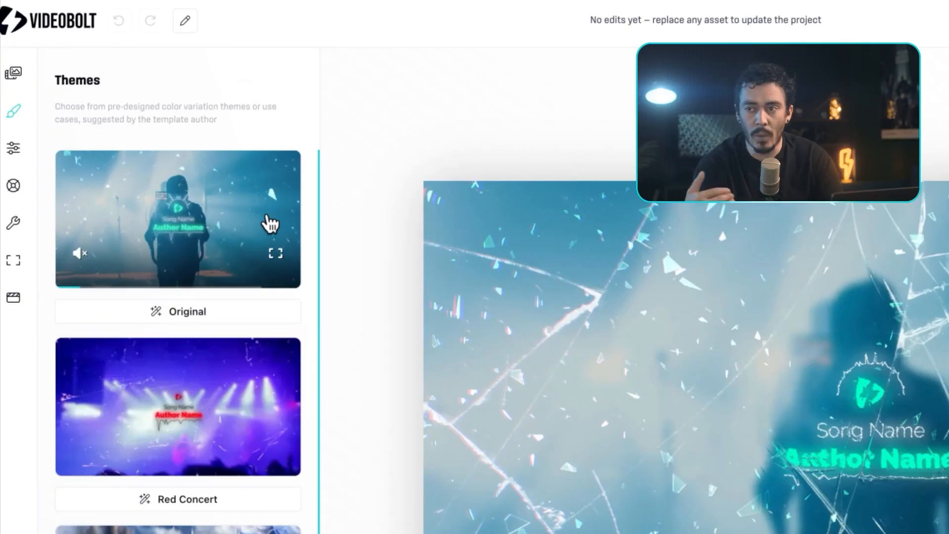
scroll(229, 394, "down", 5)
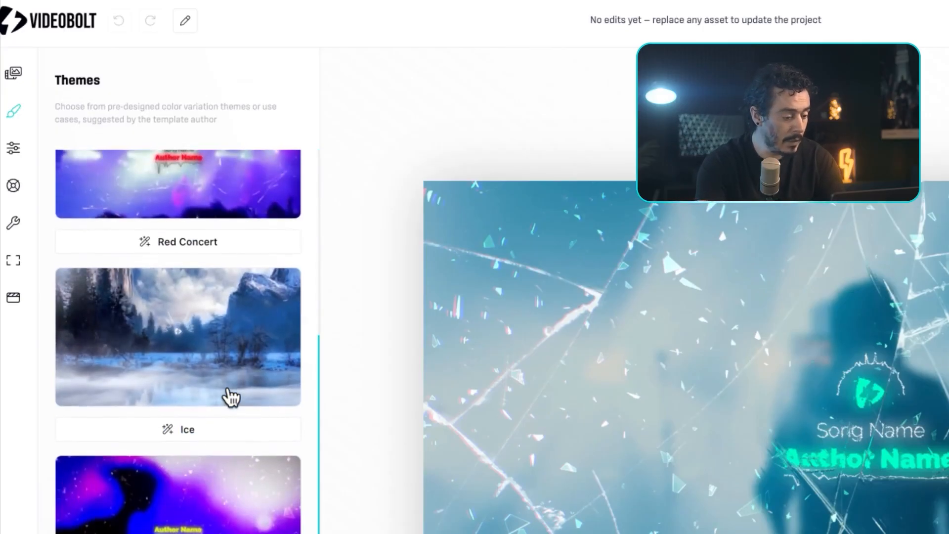
scroll(229, 393, "up", 5)
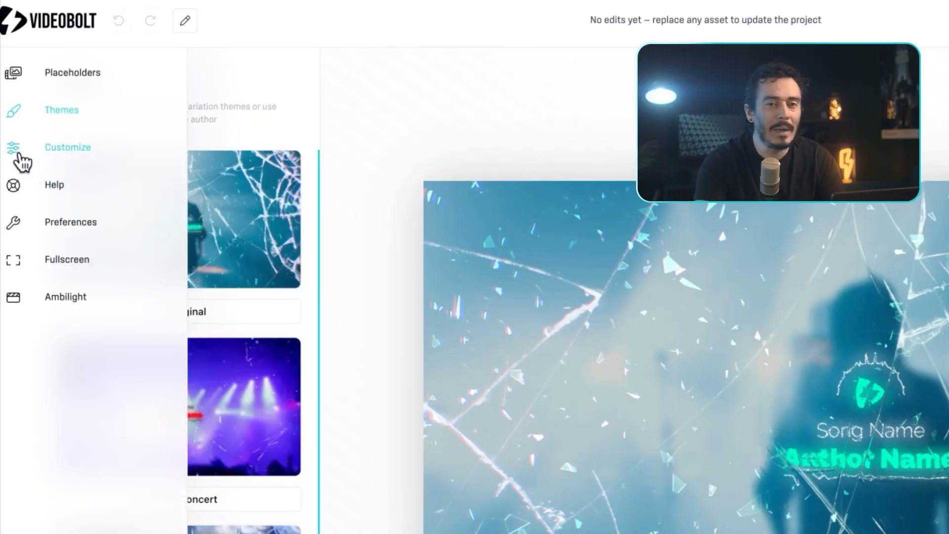
- Examine the advanced customization settings for Media, Glass, Titles, Logo, Spectrum and Beat
left_click(22, 162)
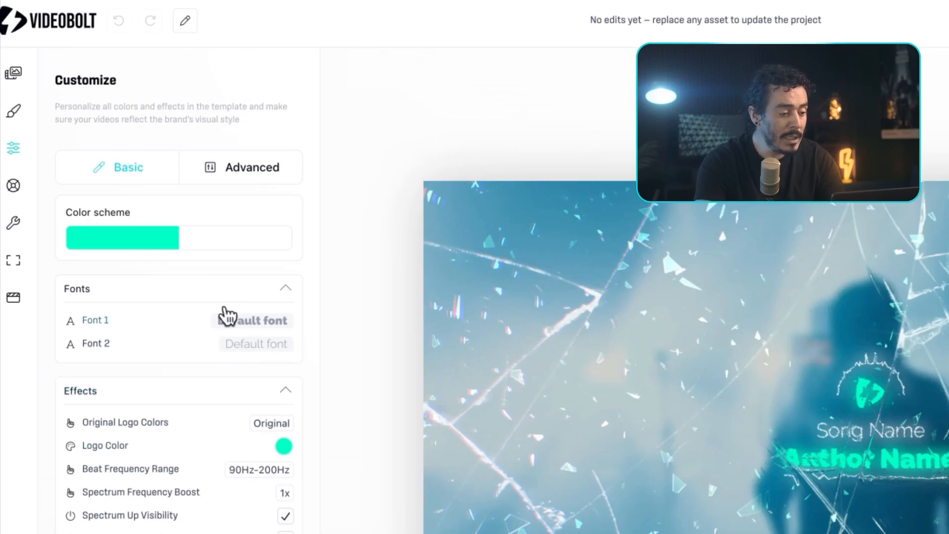
left_click(257, 170)
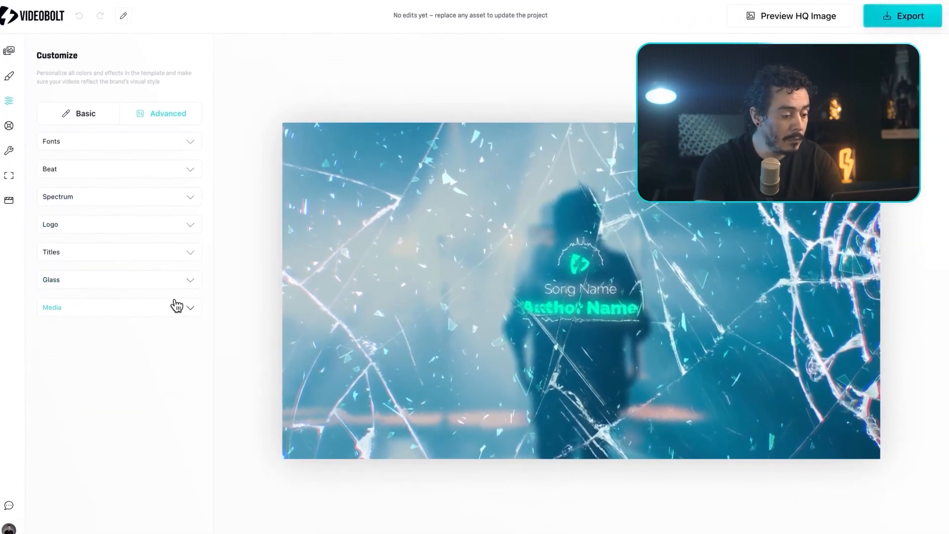
left_click(178, 307)
left_click(184, 280)
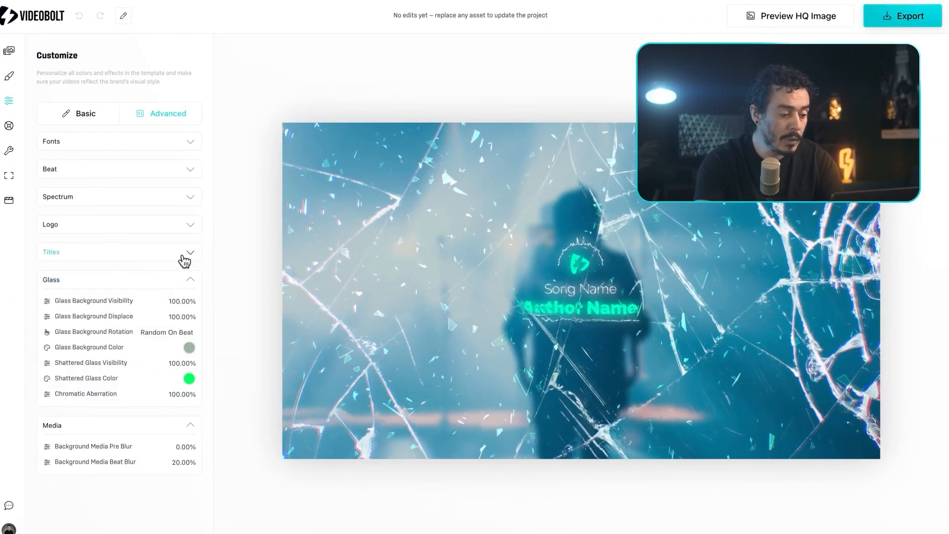
left_click(185, 252)
left_click(187, 224)
left_click(188, 200)
left_click(186, 171)
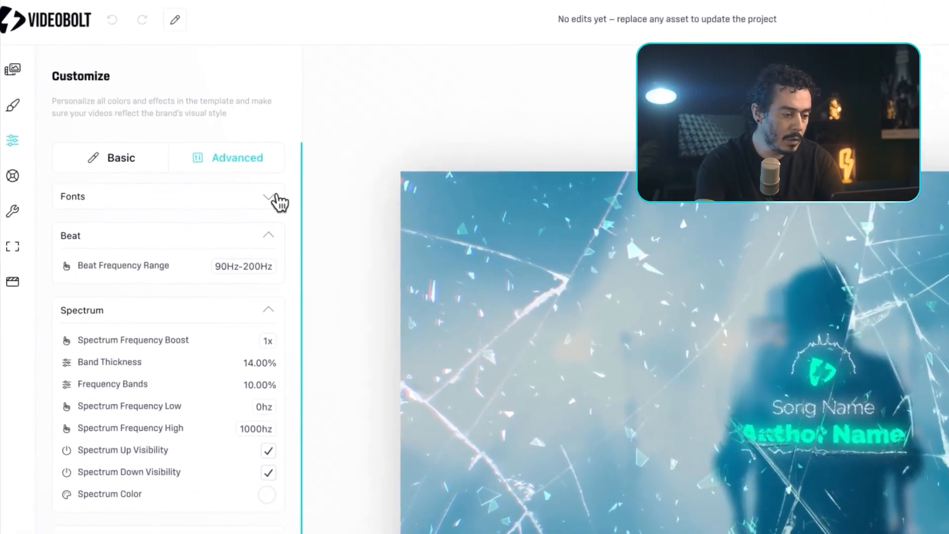
- Fill the Song placeholder with Shattered in the Sun.m4a from the asset library's Tutorial folder and set its preview interval to 00:51 - 01:06
mouse_move(21, 75)
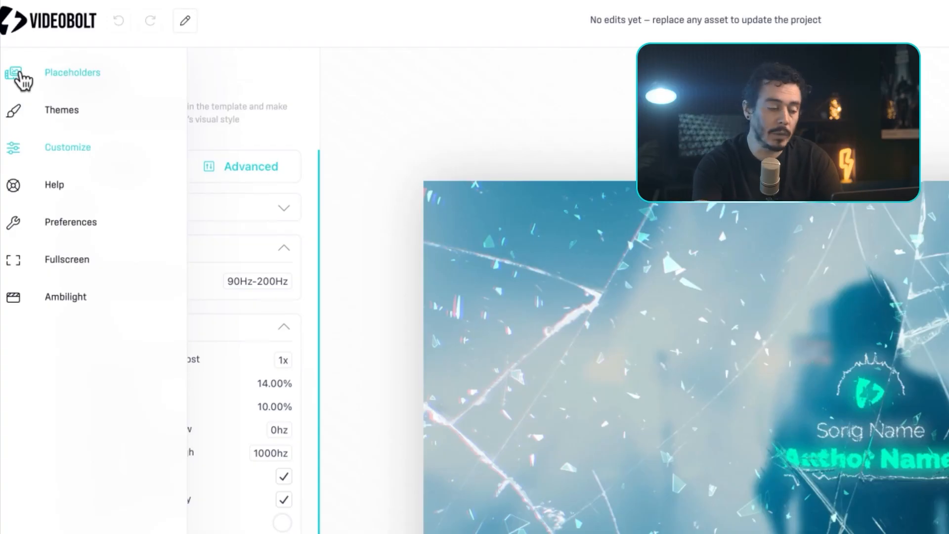
left_click(21, 75)
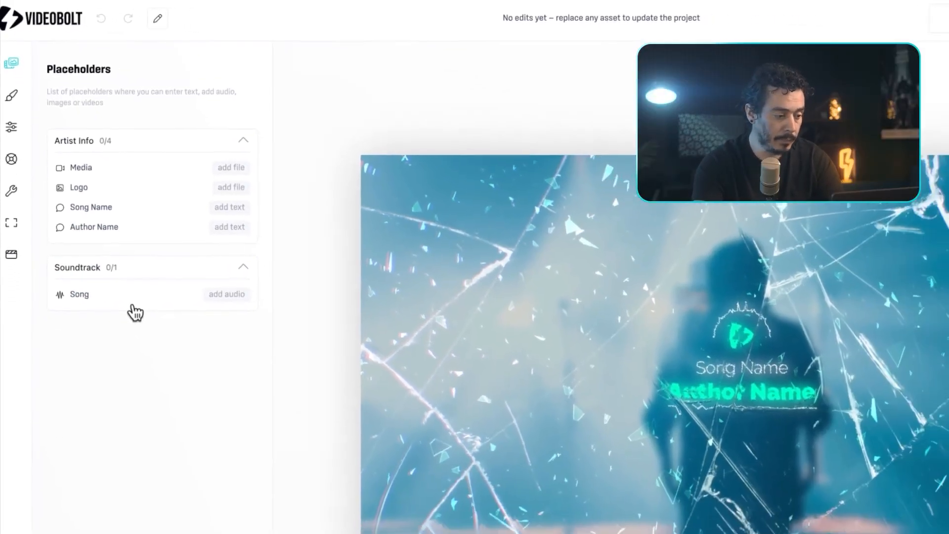
mouse_move(157, 365)
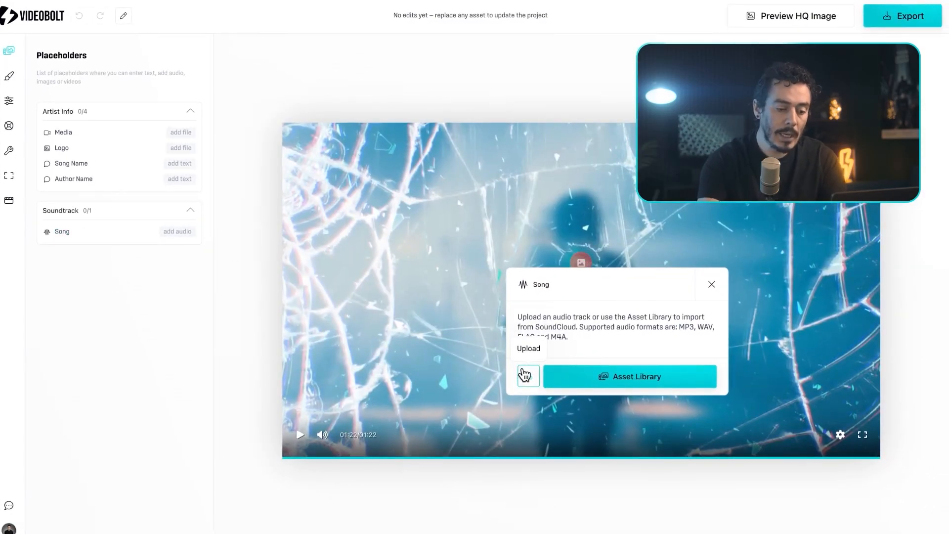
left_click(638, 377)
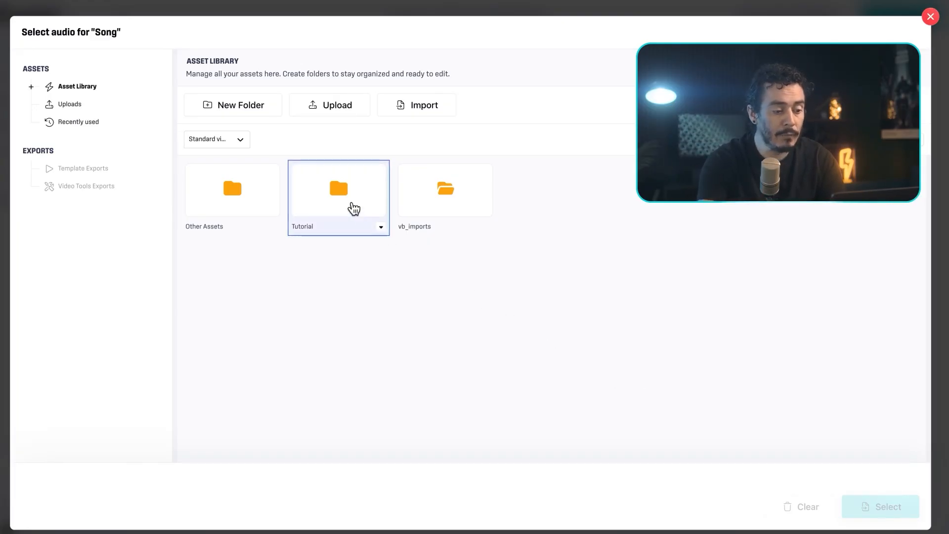
double_click(355, 209)
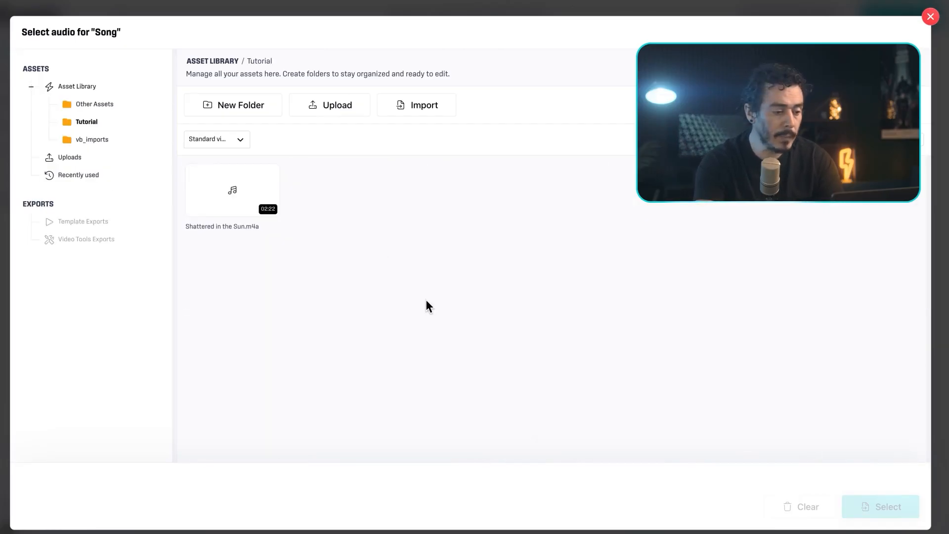
left_click(261, 197)
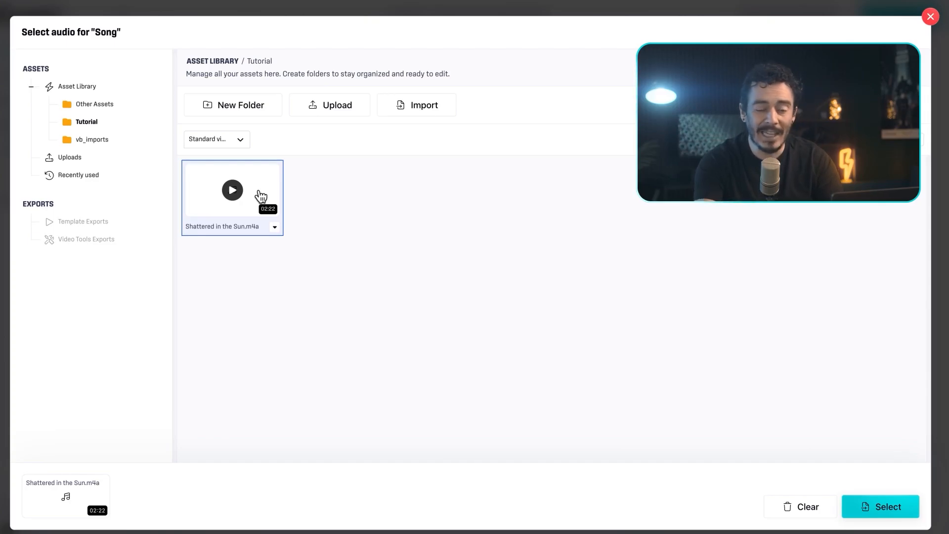
left_click(877, 504)
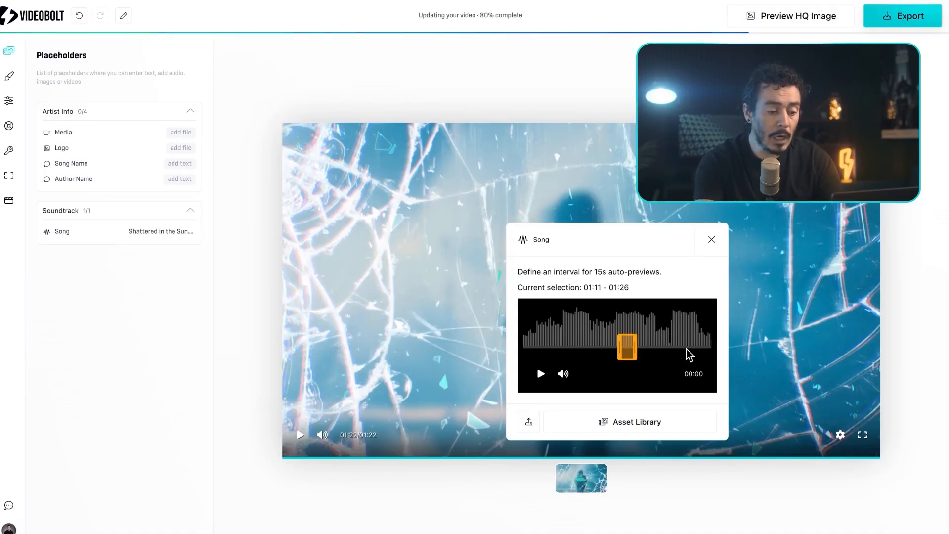
left_click_drag(629, 355, 602, 349)
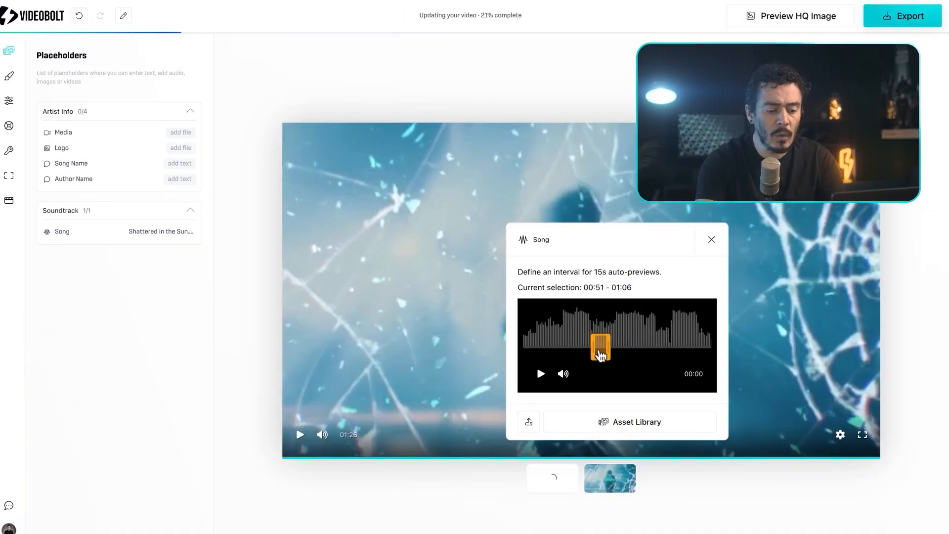
- Set the Song placeholder's auto-preview interval to 00:42 - 00:57 and close its settings
left_click_drag(599, 350, 593, 359)
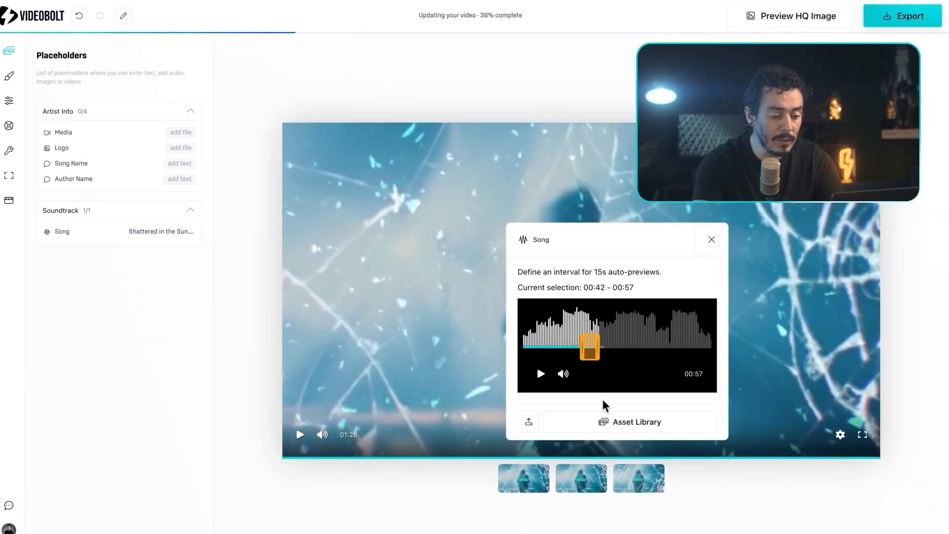
left_click(712, 242)
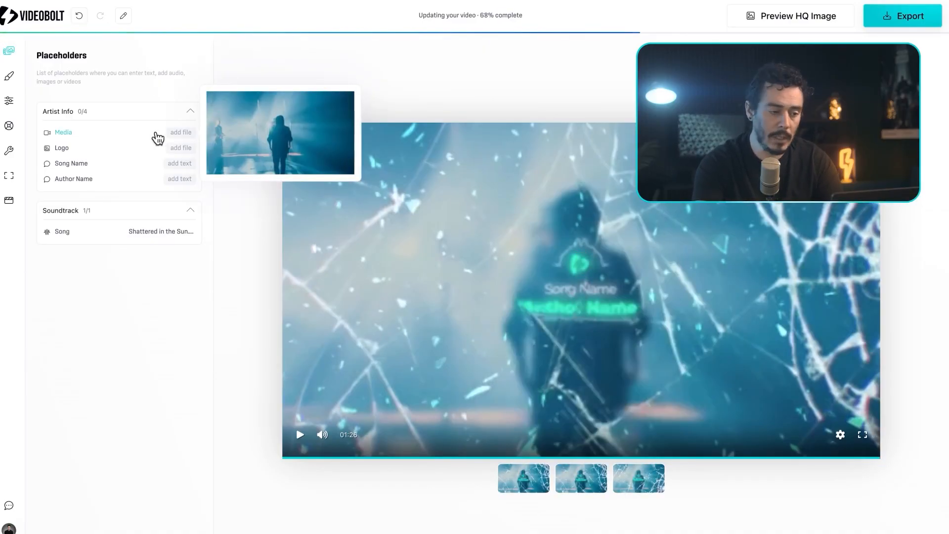
- Fill the Media placeholder with the Broken Glass background video from the asset library's Tutorial folder
left_click(157, 138)
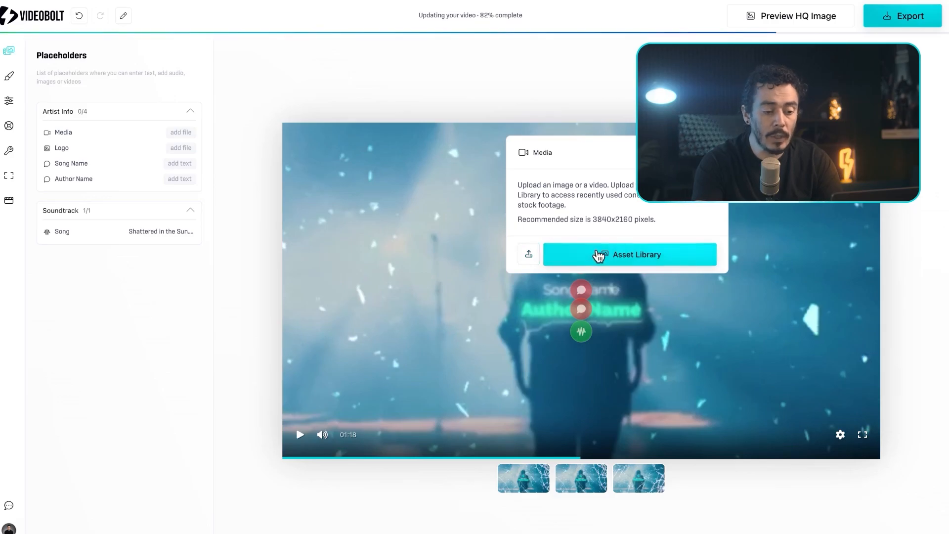
left_click(488, 274)
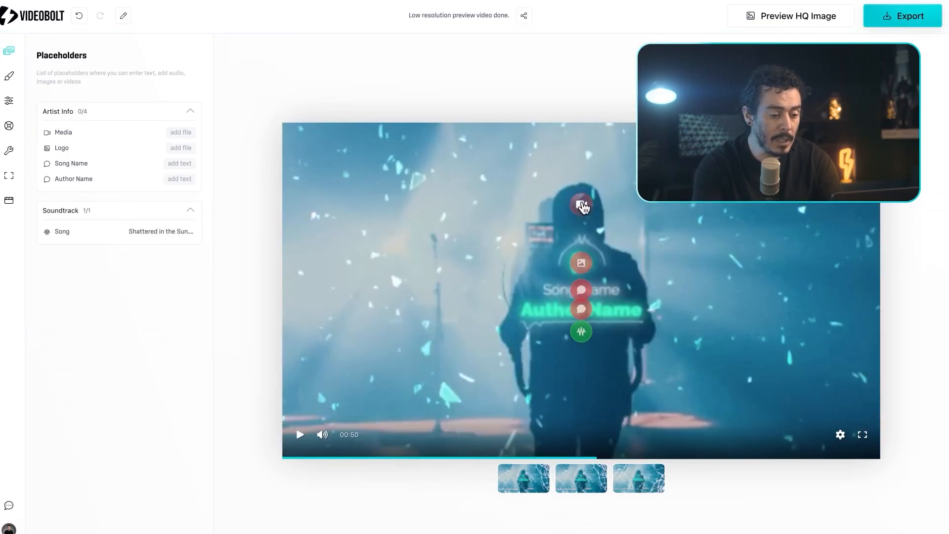
left_click(582, 206)
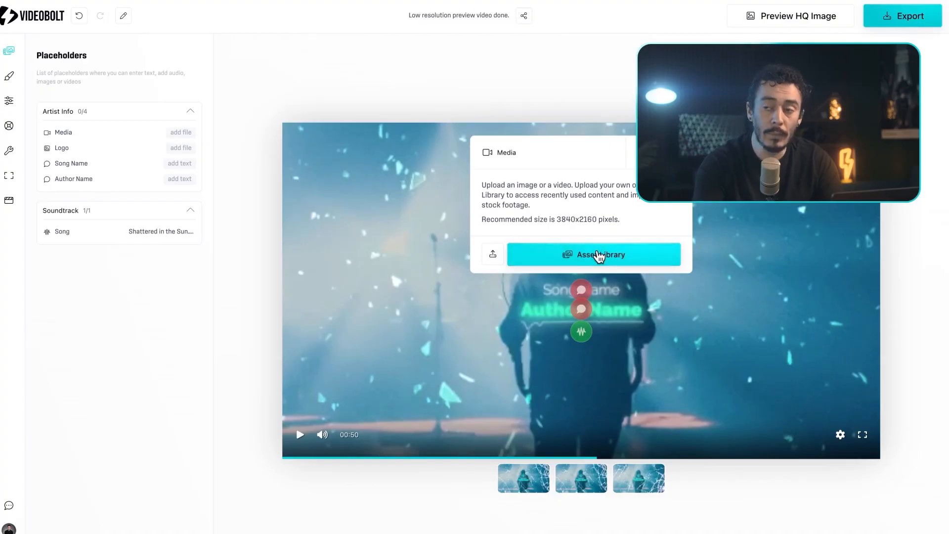
left_click(600, 255)
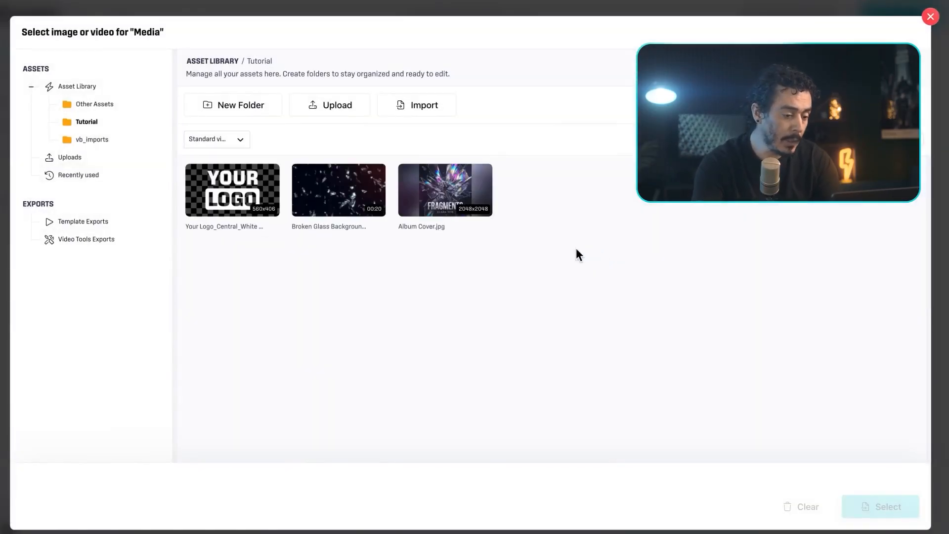
left_click(356, 184)
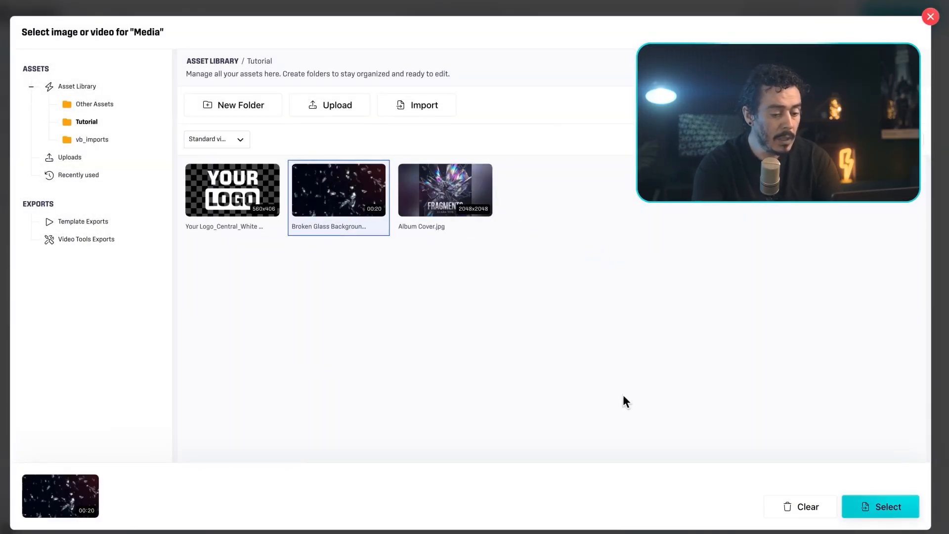
left_click(880, 503)
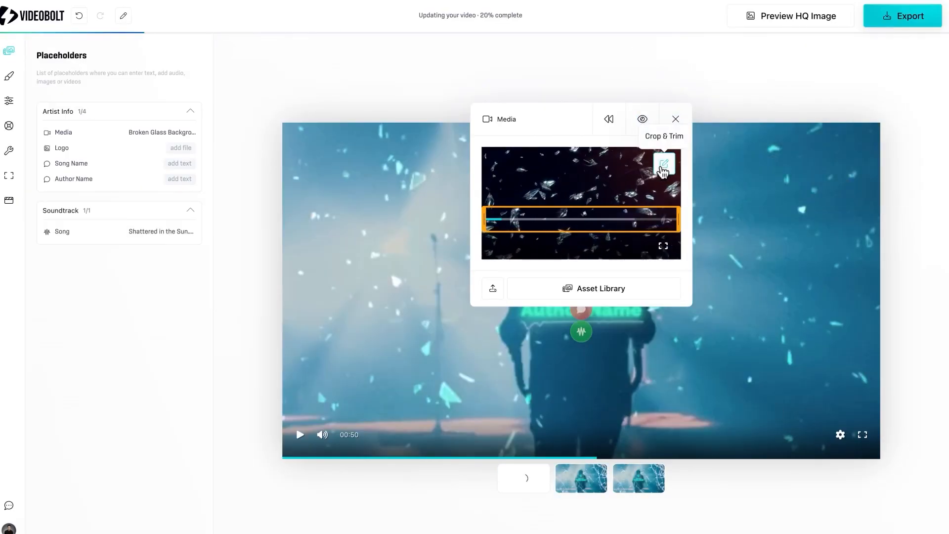
- Try out the crop zoom and trim range on the Media clip, discarding the changes and closing its settings
left_click(664, 164)
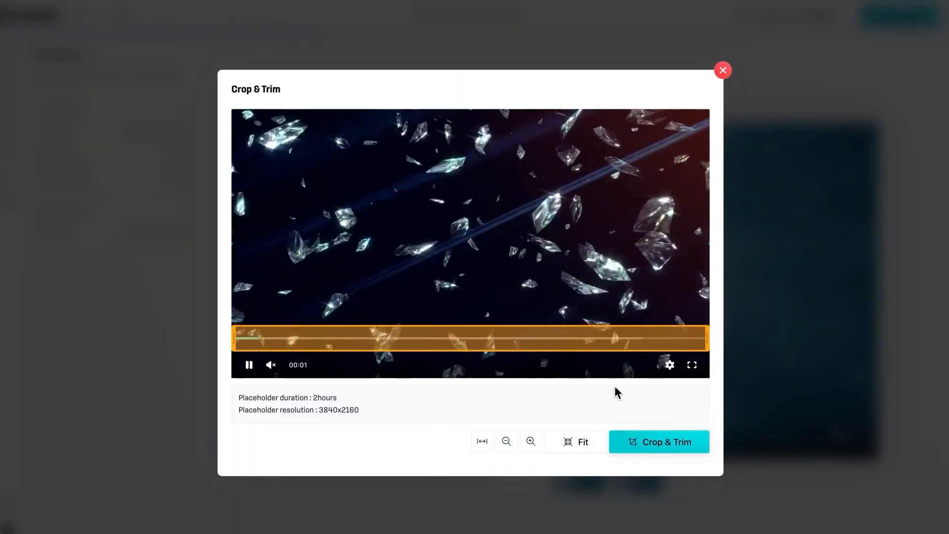
left_click(530, 443)
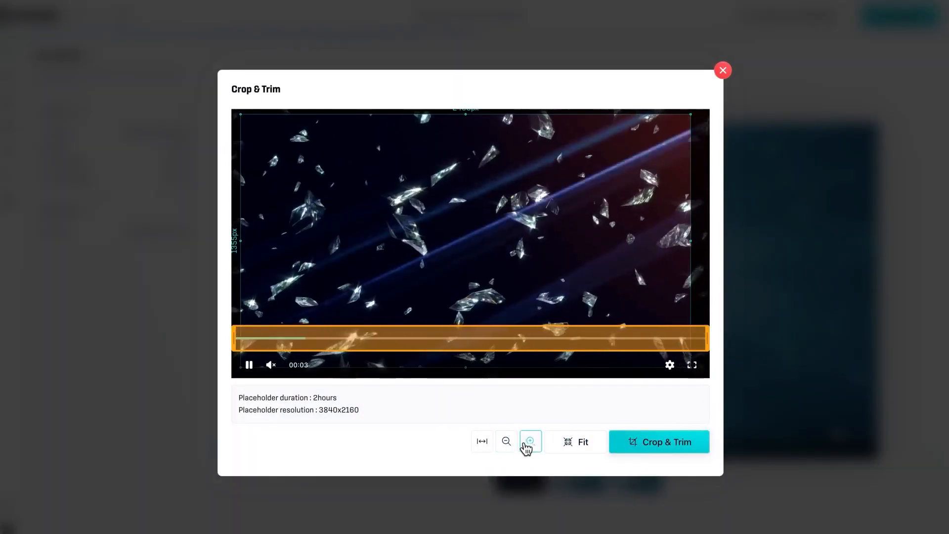
left_click(508, 445)
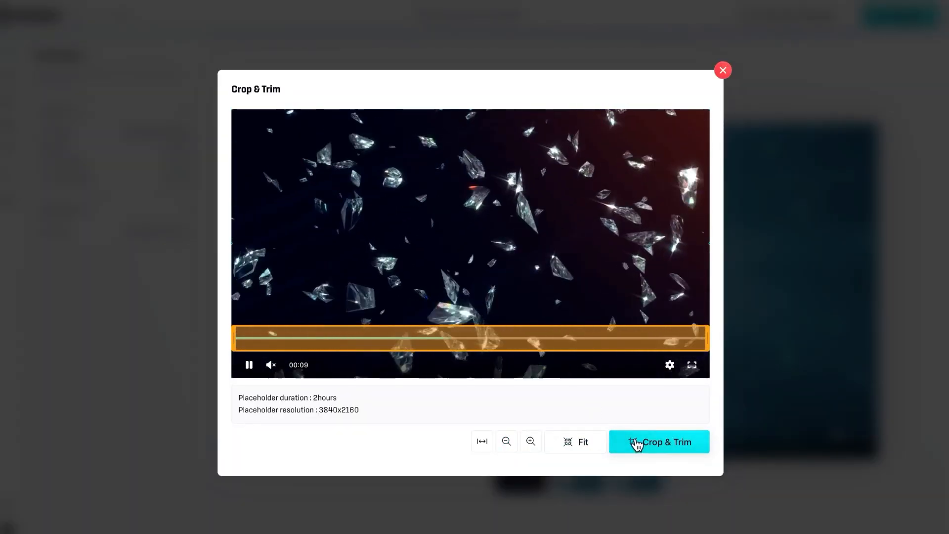
mouse_move(710, 347)
left_mouse_down()
mouse_move(351, 351)
mouse_move(719, 356)
left_mouse_up()
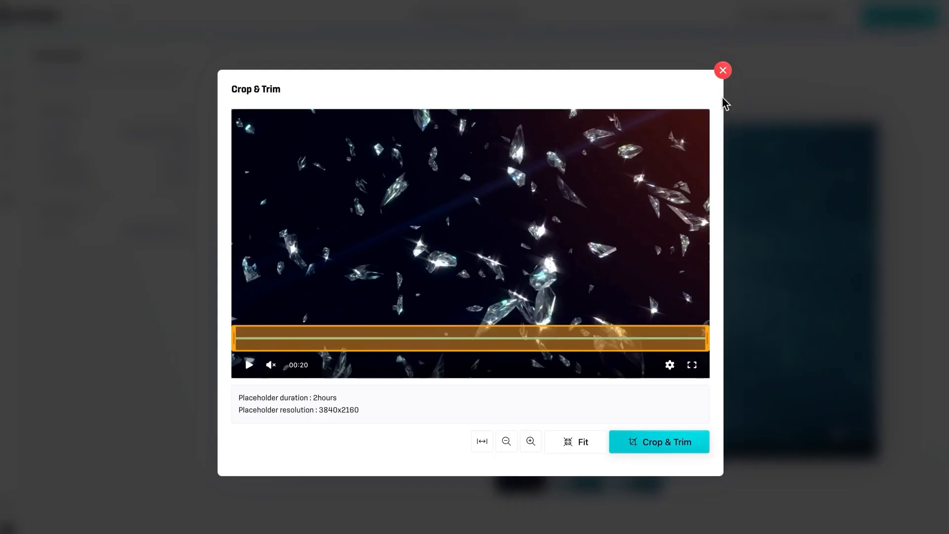
left_click(723, 71)
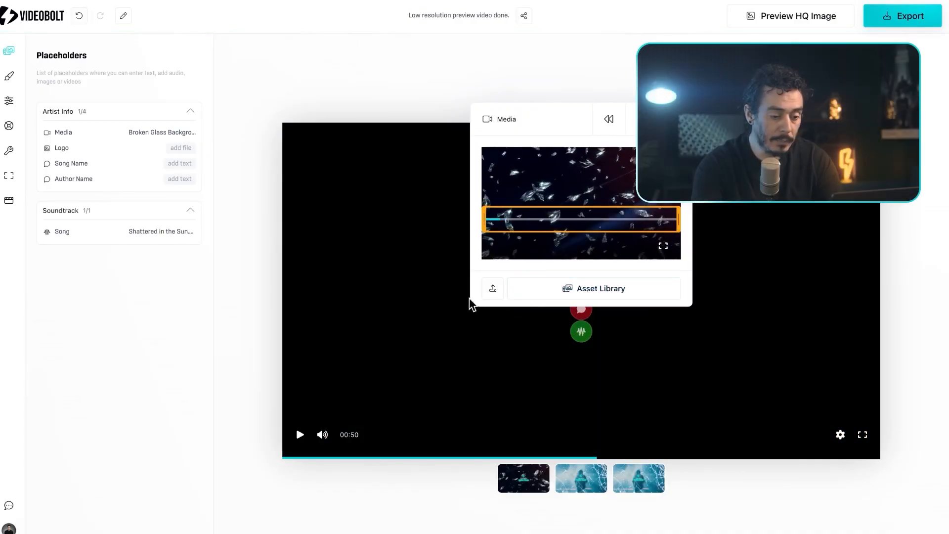
left_click(440, 187)
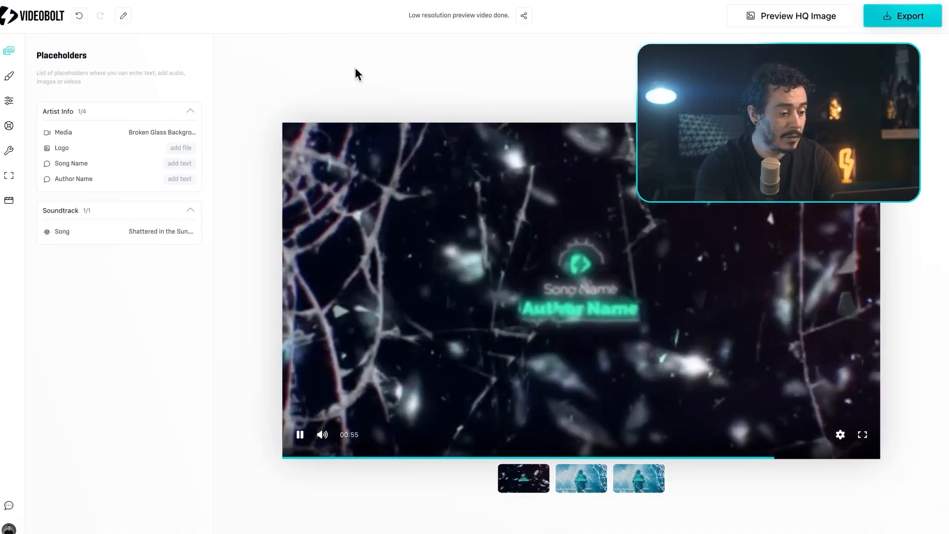
- Hide the Logo placeholder so that no logo is used in the video
mouse_move(59, 146)
left_click(107, 152)
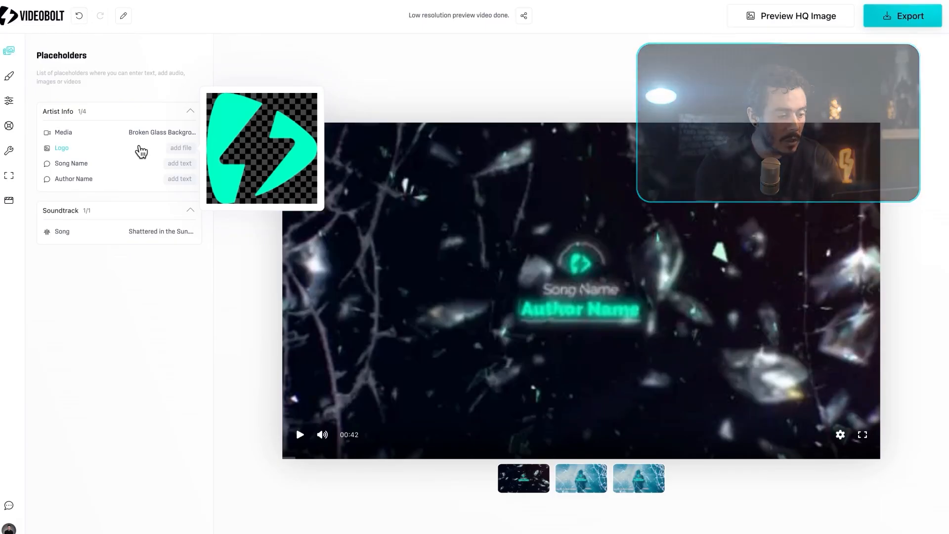
left_click(138, 148)
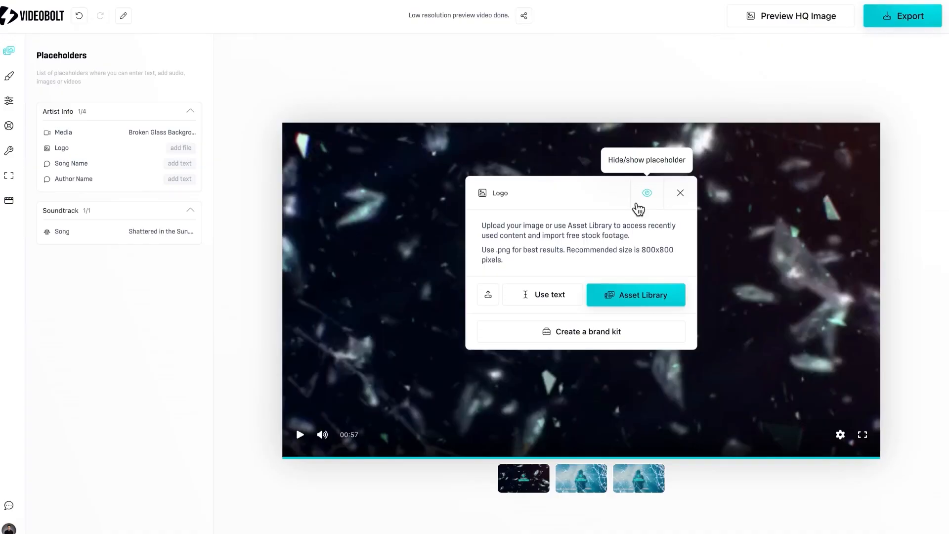
left_click(643, 201)
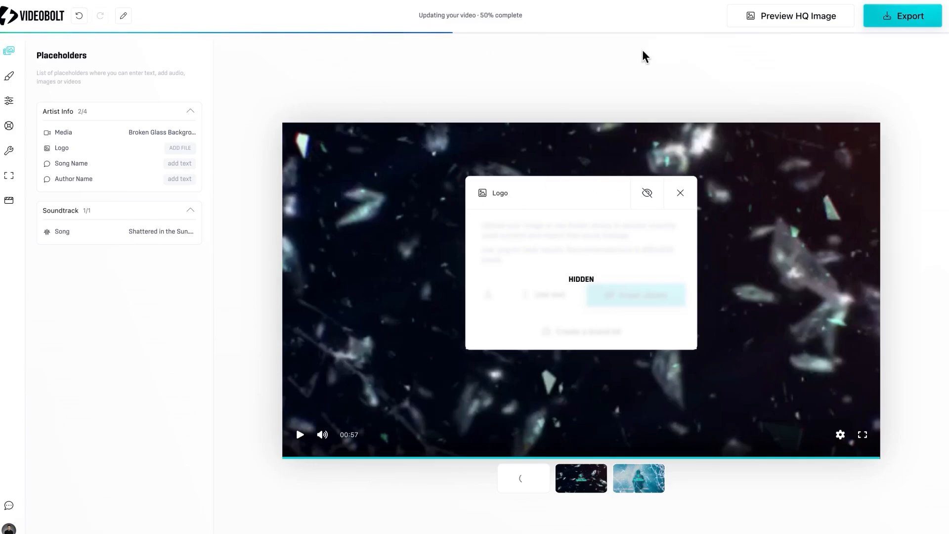
left_click(679, 192)
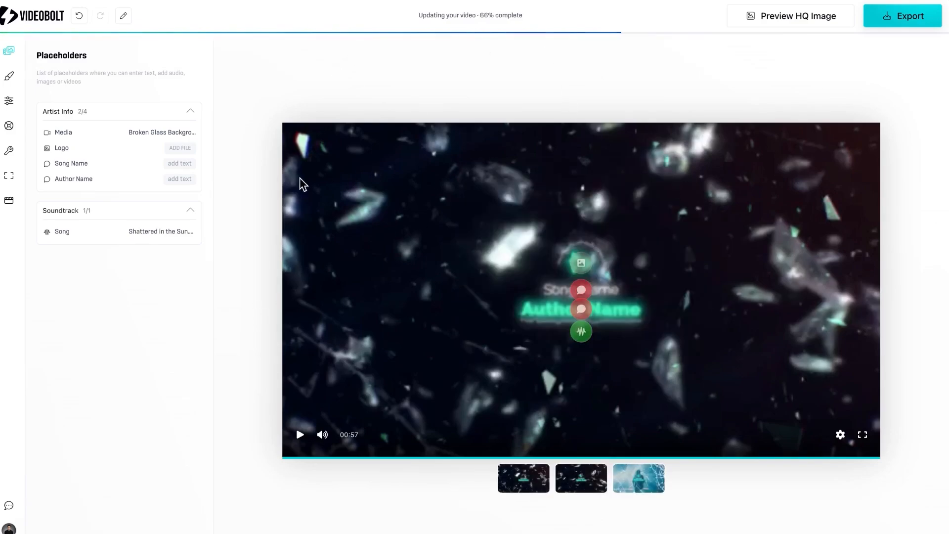
- Set the Song Name text to SONG and the Author Name text to BAND
left_click(157, 170)
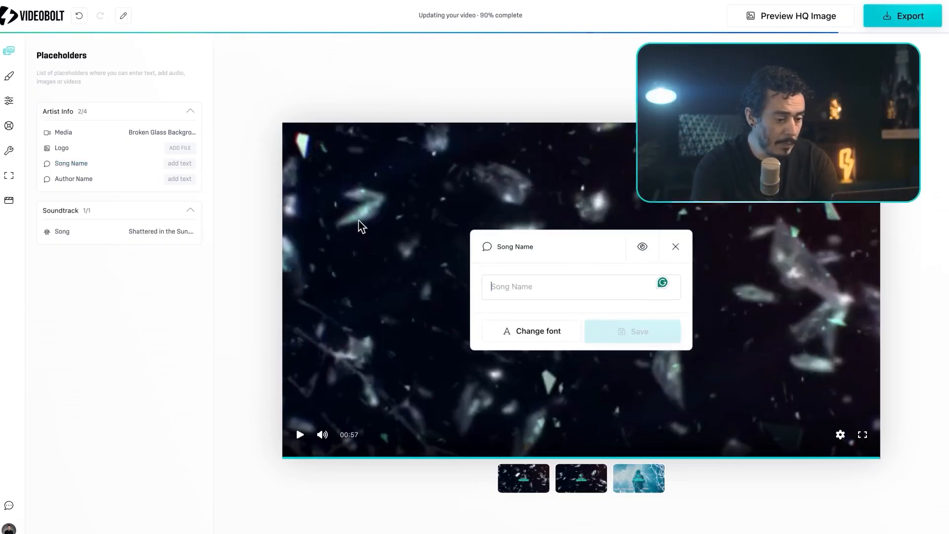
type("SONG")
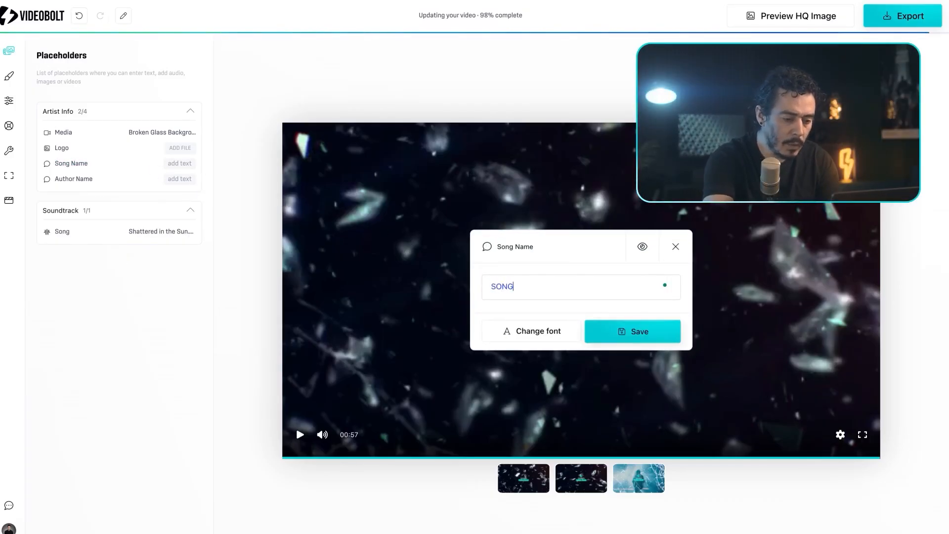
left_click(646, 339)
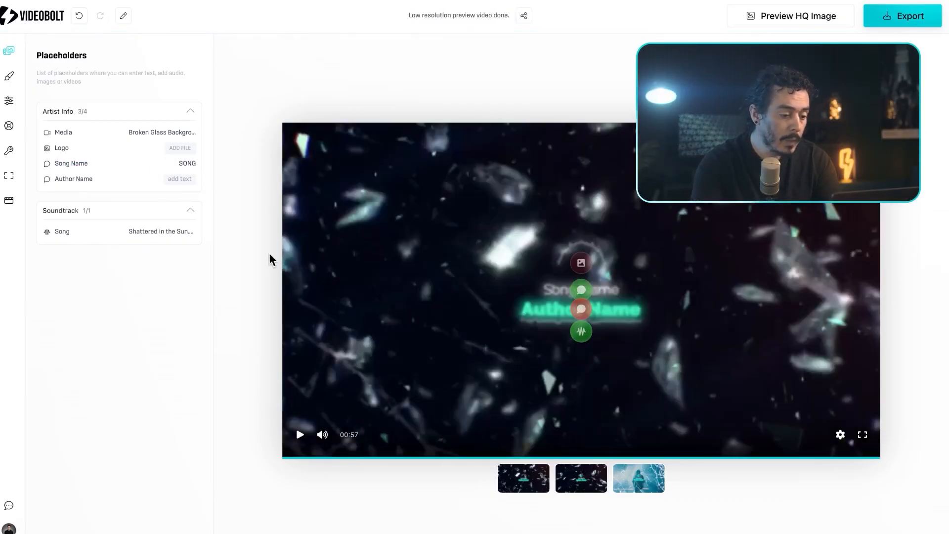
left_click(113, 185)
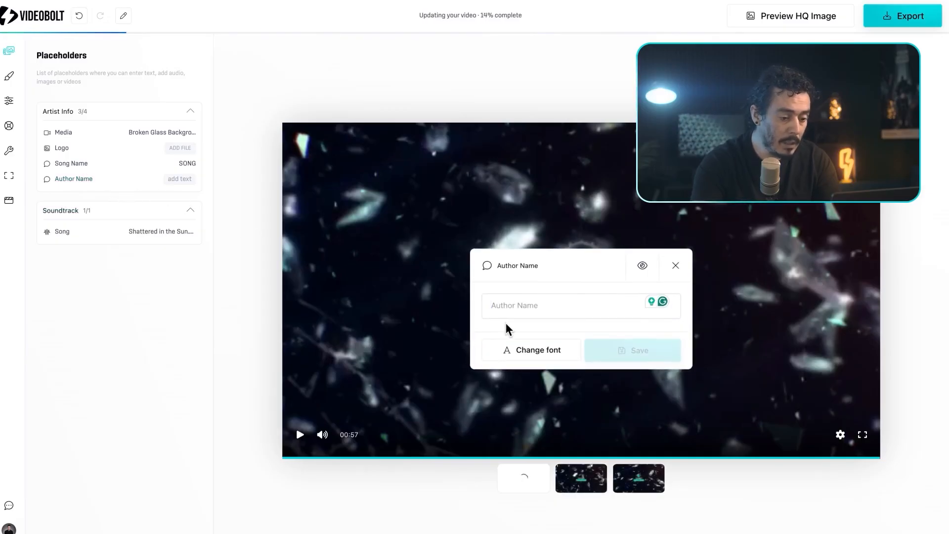
type("BAND")
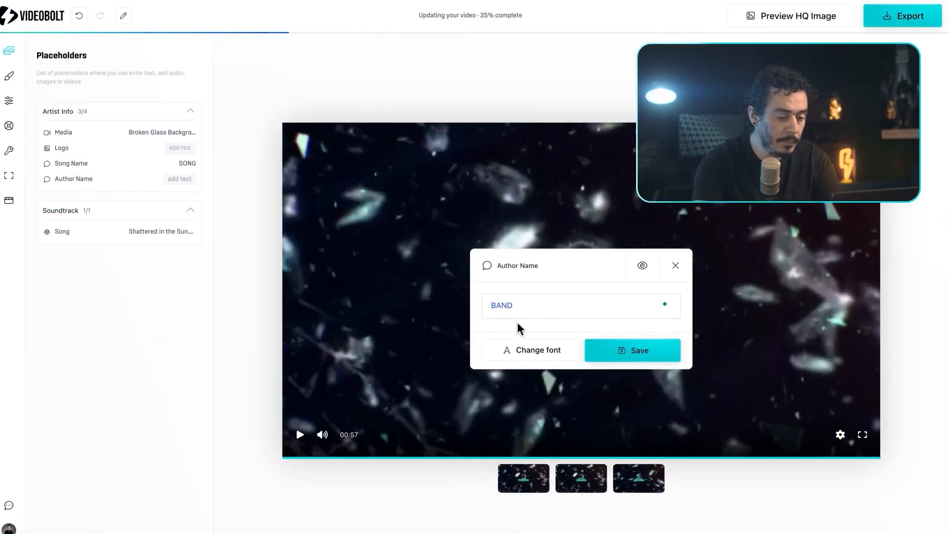
left_click(651, 342)
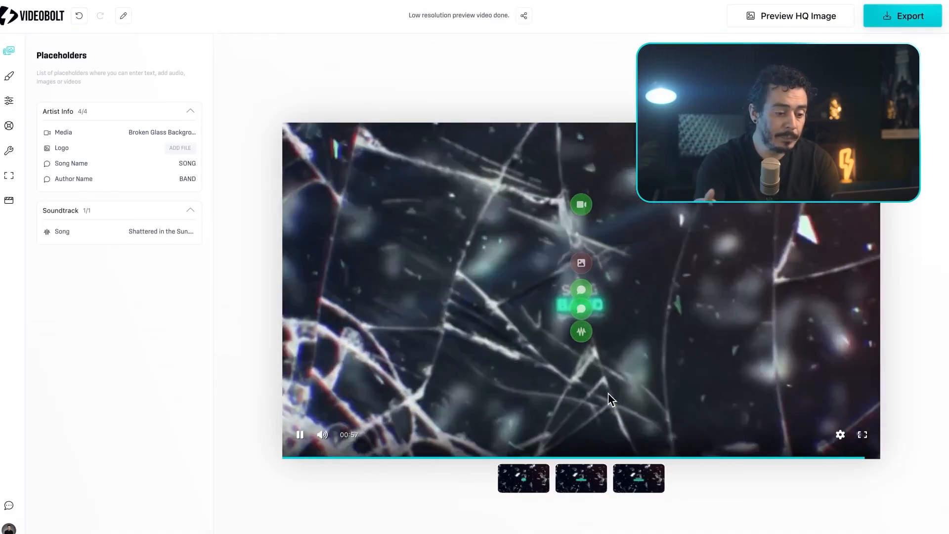
- Generate a high-quality image preview of the video's current frame and download the enlarged image
left_click(609, 398)
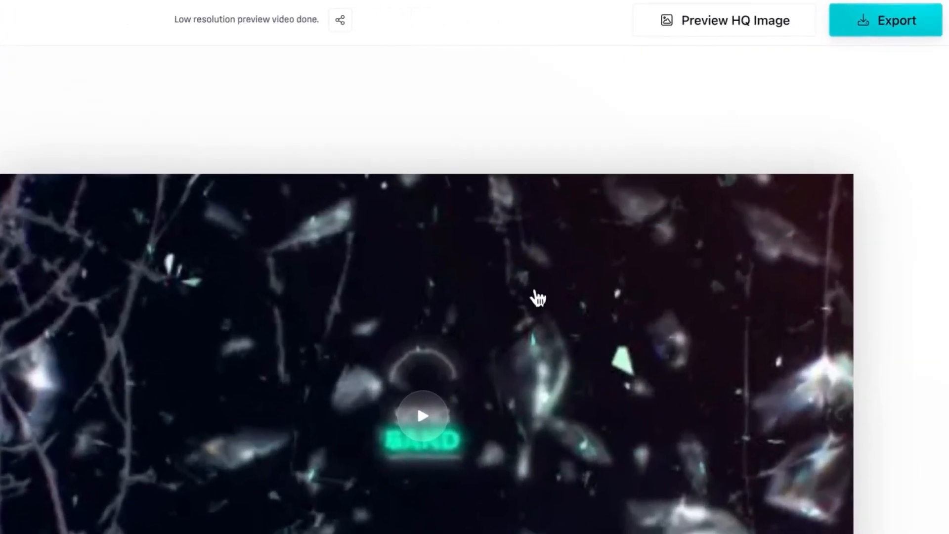
left_click(538, 298)
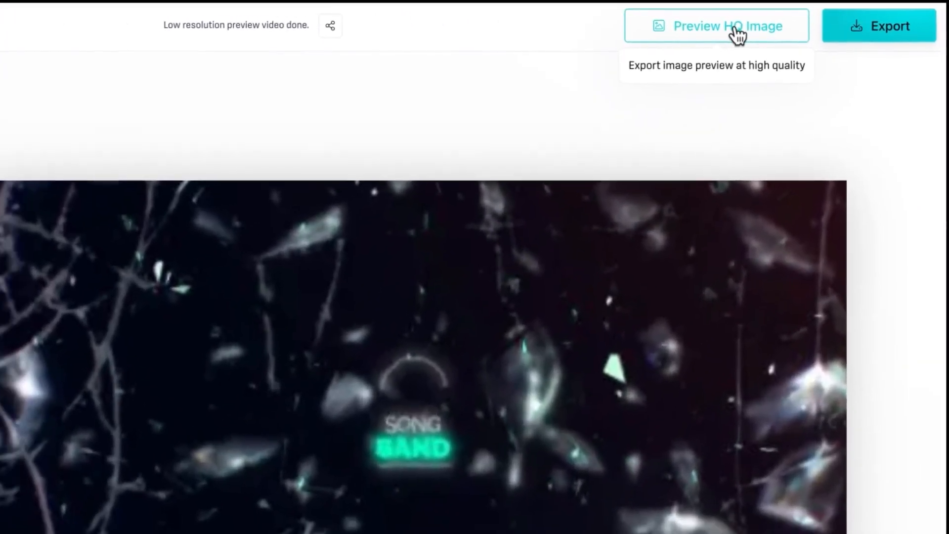
left_click(737, 30)
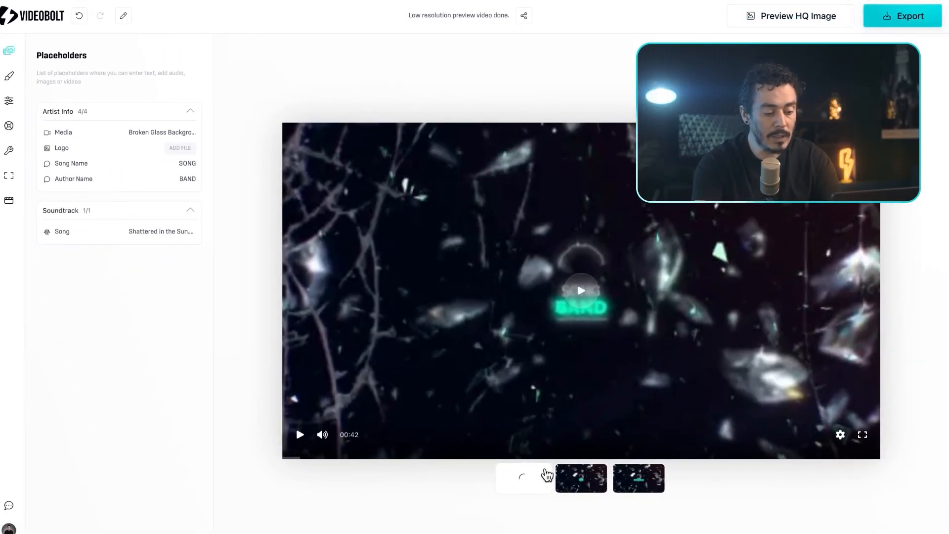
left_click(547, 475)
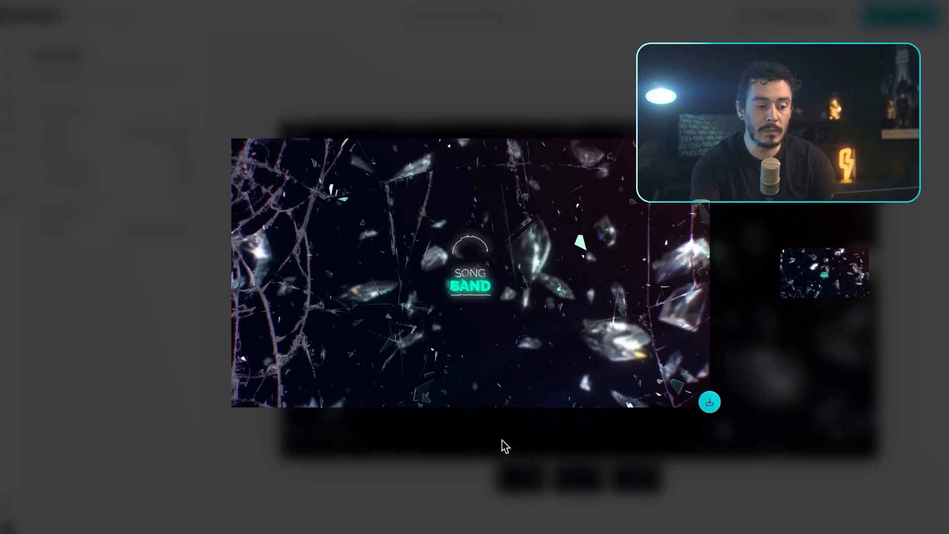
left_click(711, 405)
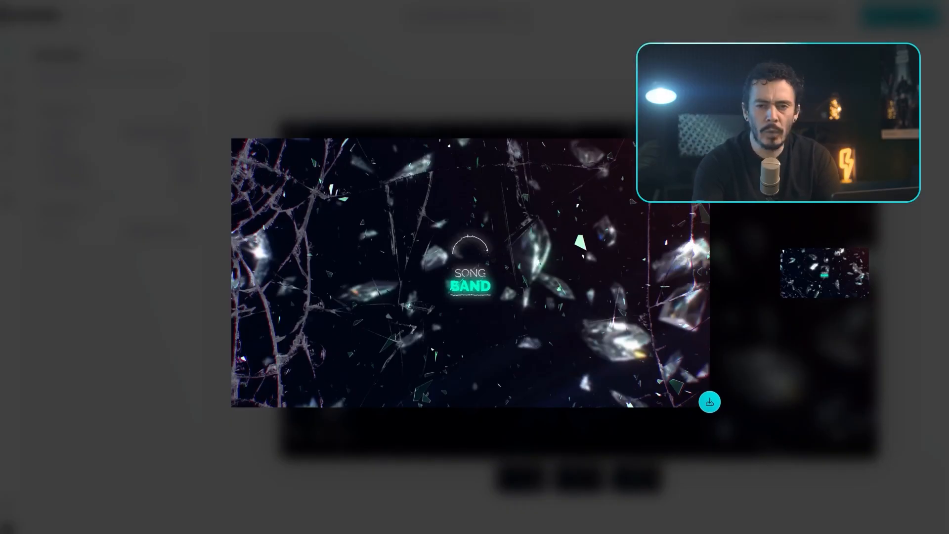
key("Escape")
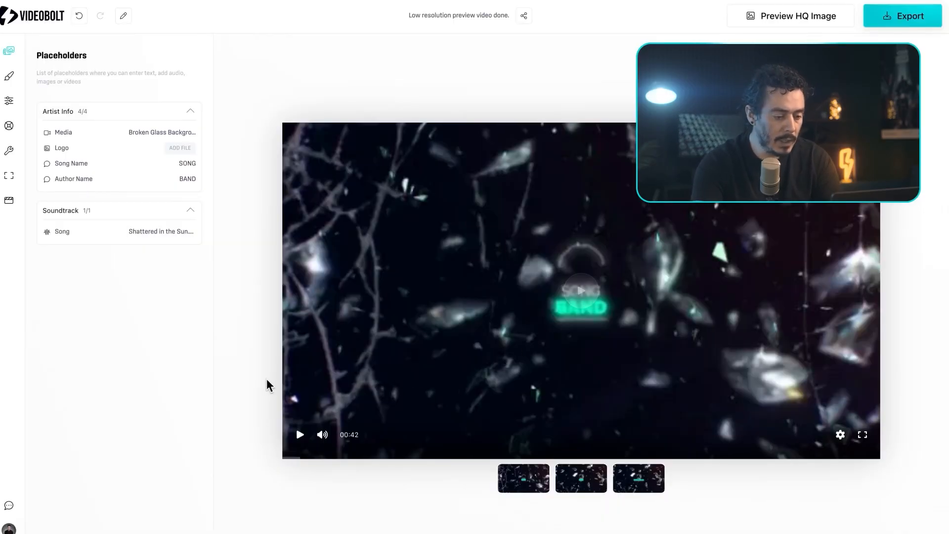
- Play a short stretch of the video preview and pause it
left_click(423, 329)
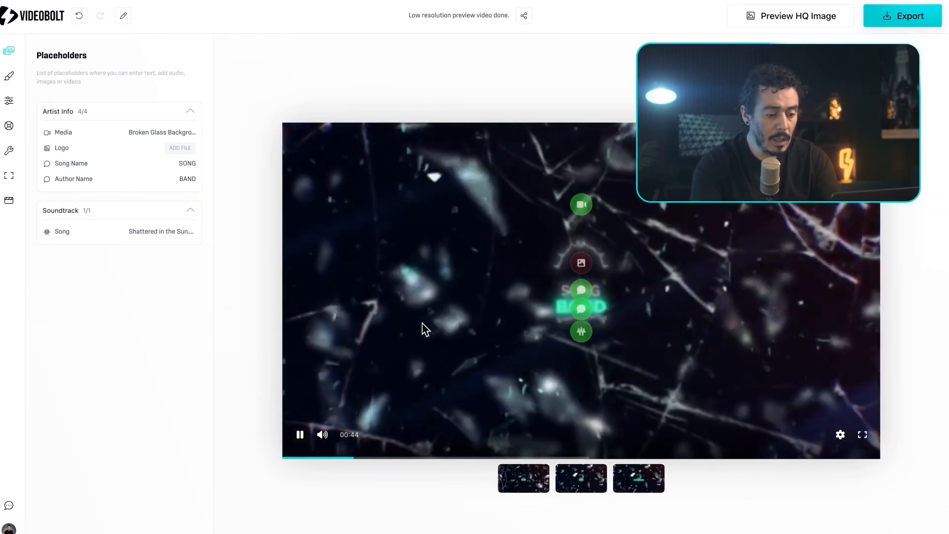
left_click(424, 329)
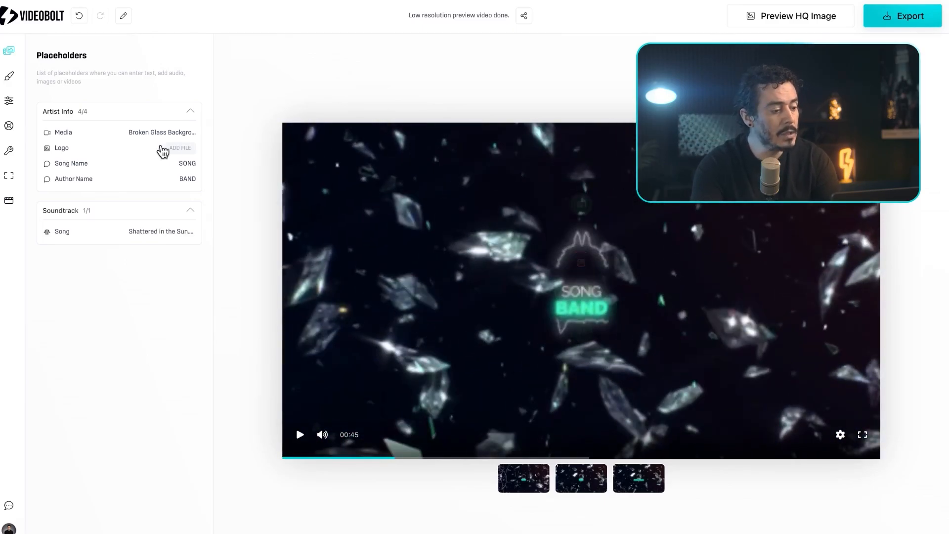
- Set Font 1, used for the Author Name, to the Google font Contrail One in the basic customization settings
left_click(14, 100)
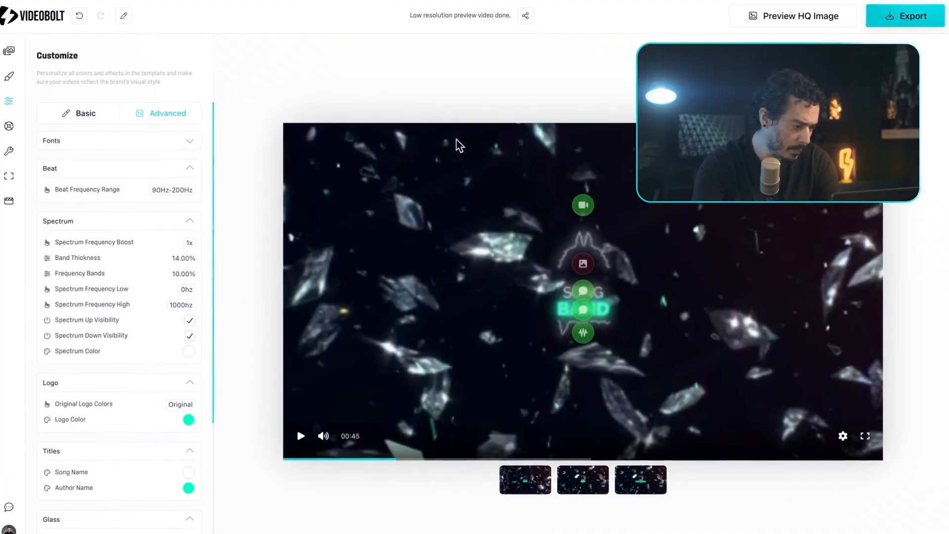
left_click(96, 116)
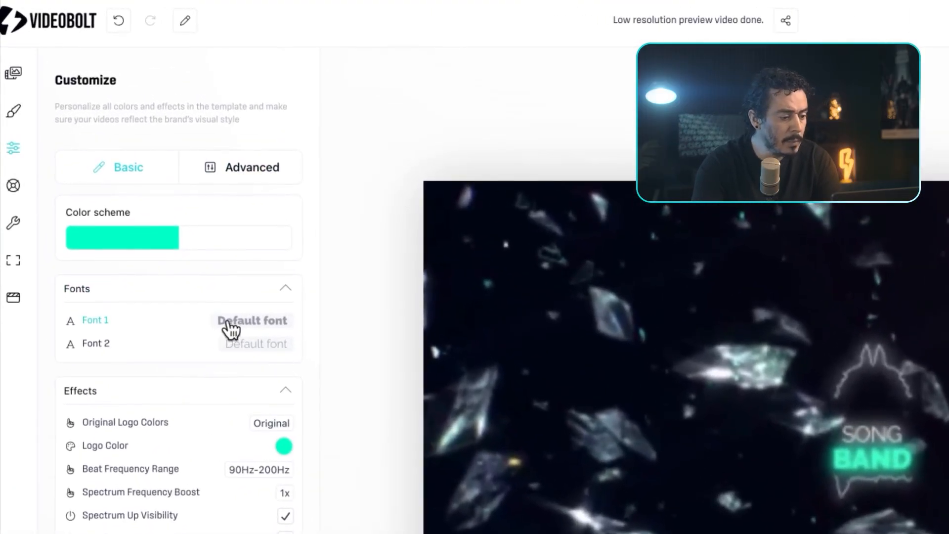
left_click(213, 298)
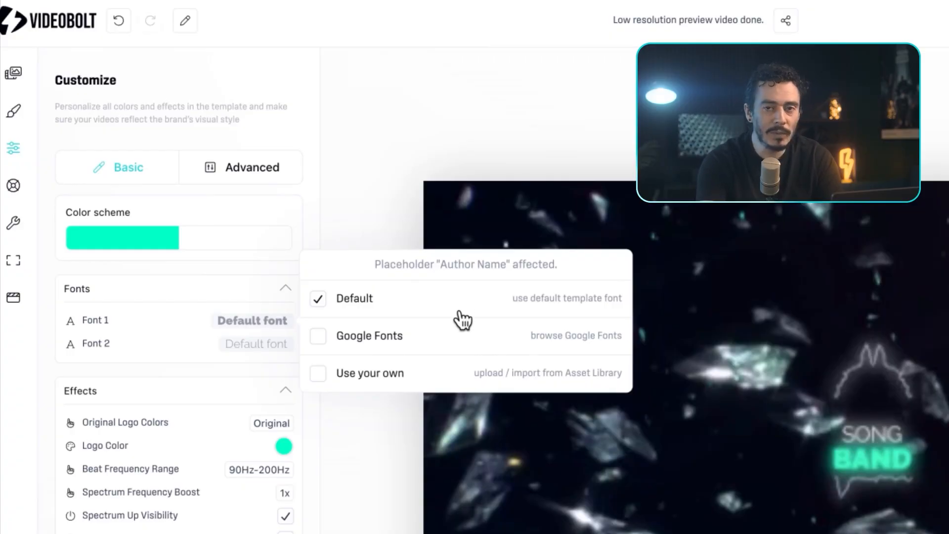
left_click(414, 382)
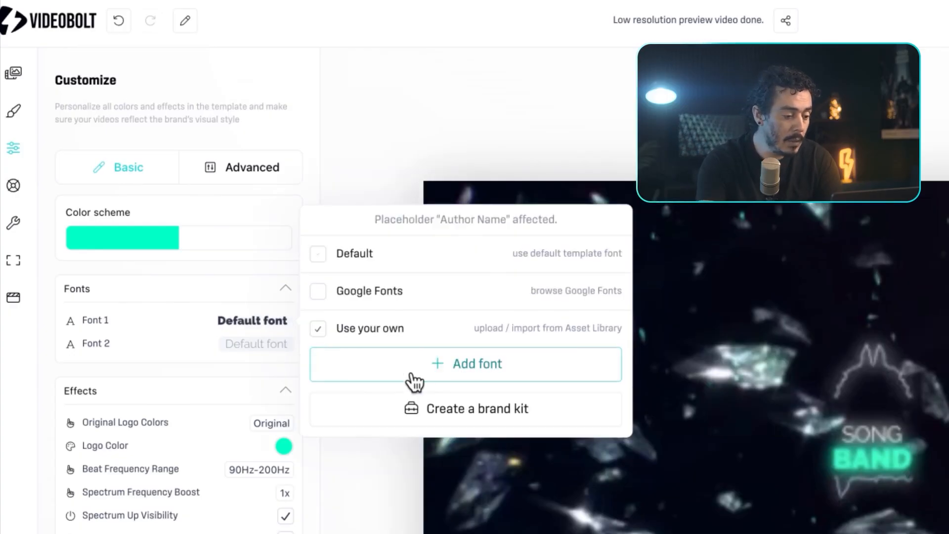
left_click(420, 303)
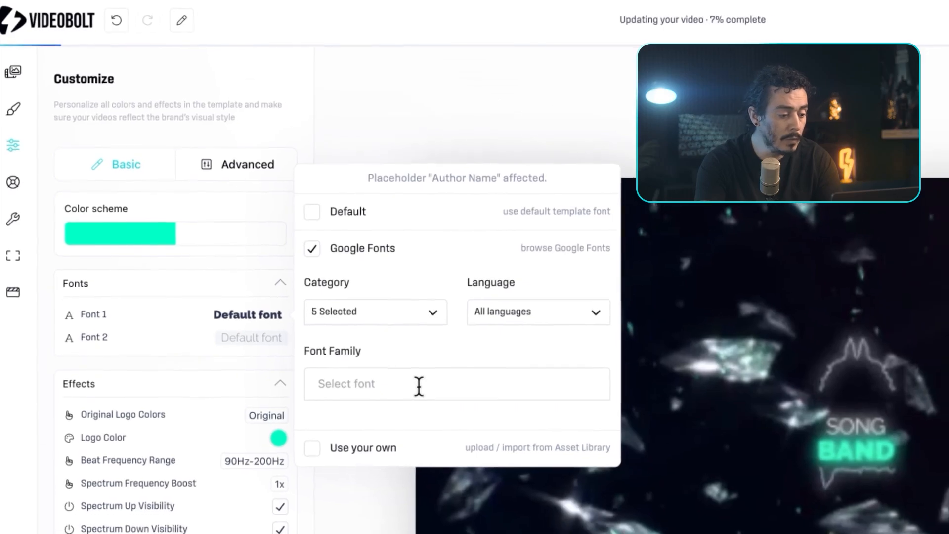
left_click(429, 390)
scroll(396, 426, "down", 20)
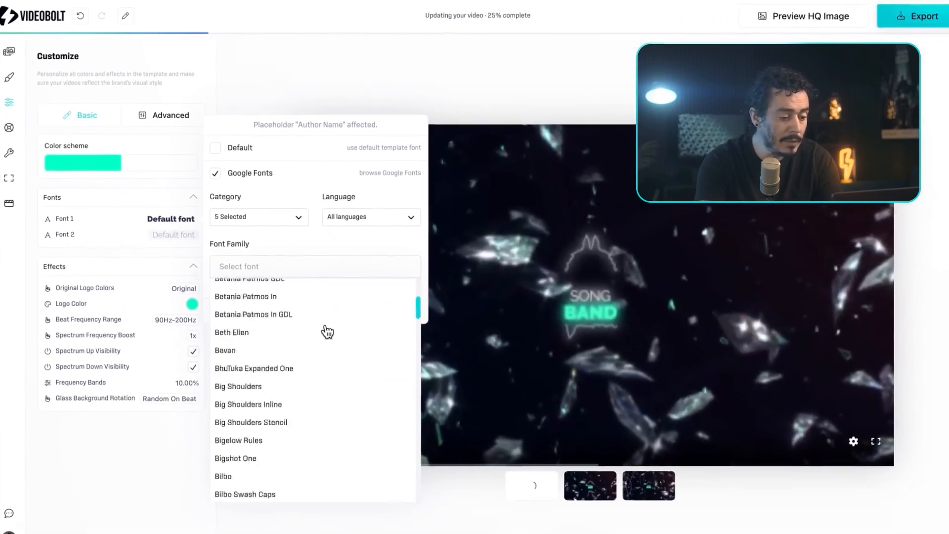
scroll(322, 326, "down", 5)
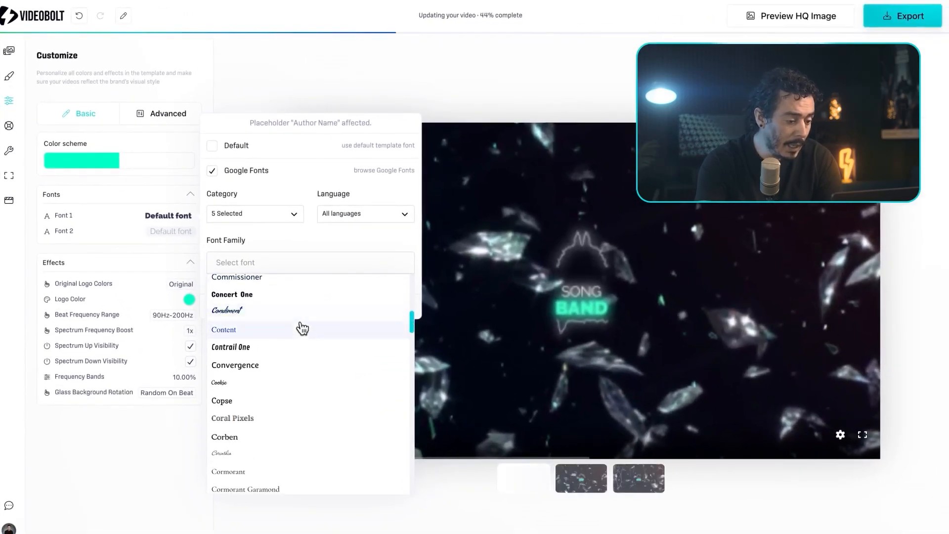
left_click(298, 348)
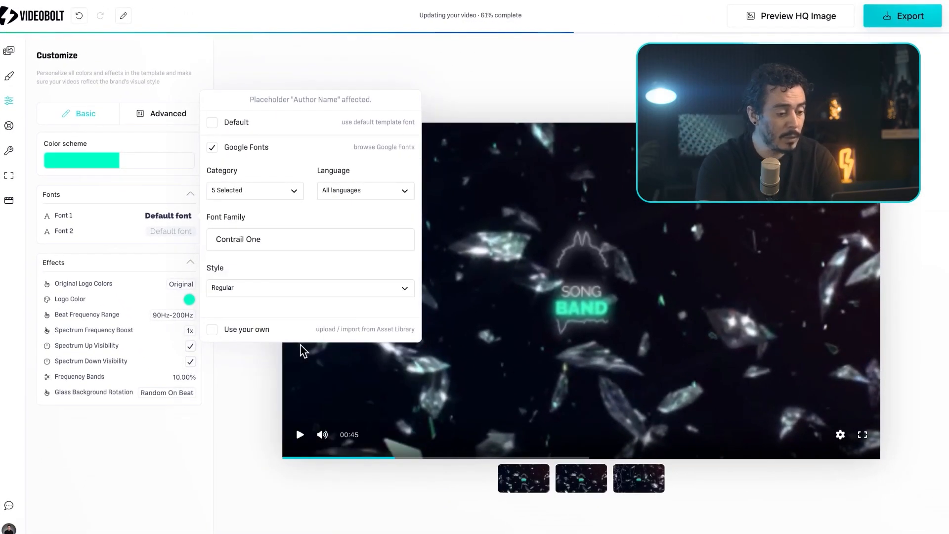
left_click(447, 104)
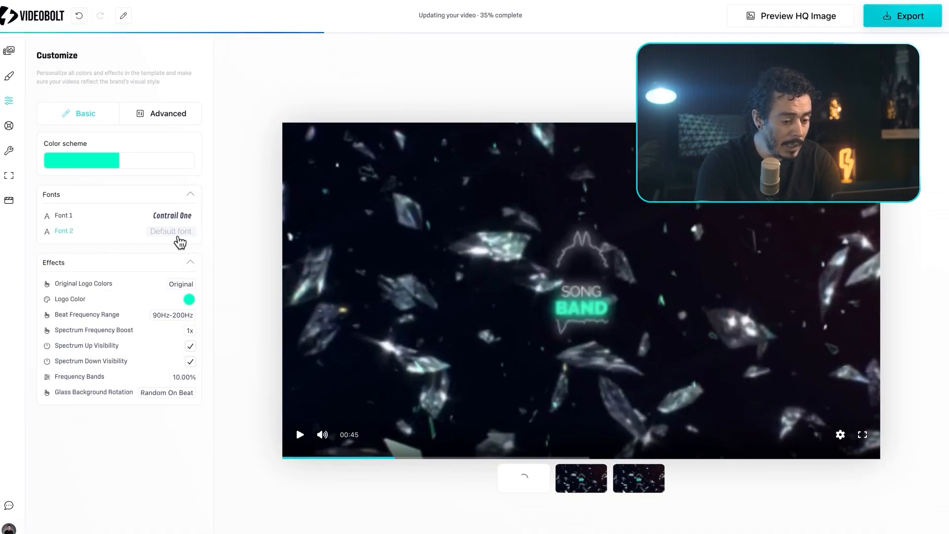
- Set Font 2, used for the Song Name, to the Google font Bitter
left_click(180, 240)
left_click(247, 245)
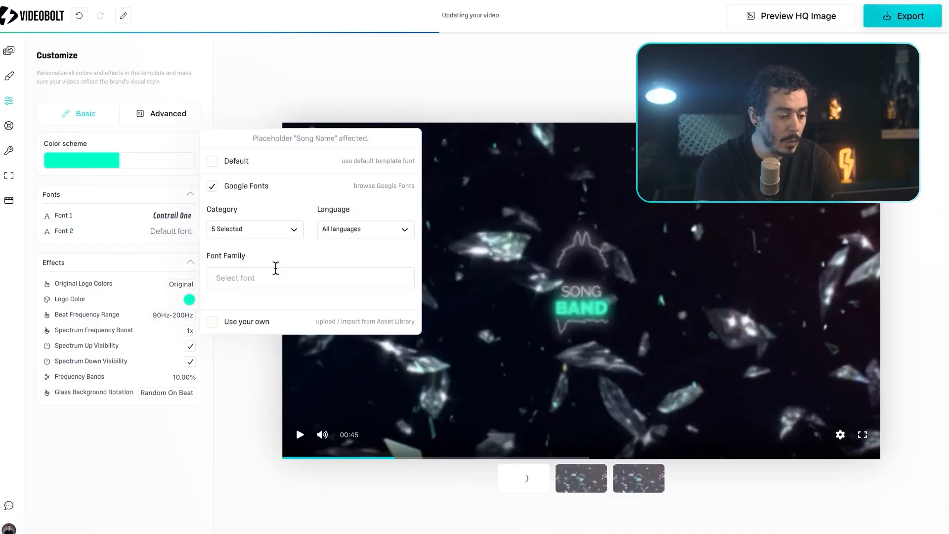
left_click(280, 279)
scroll(291, 309, "down", 10)
scroll(291, 310, "down", 15)
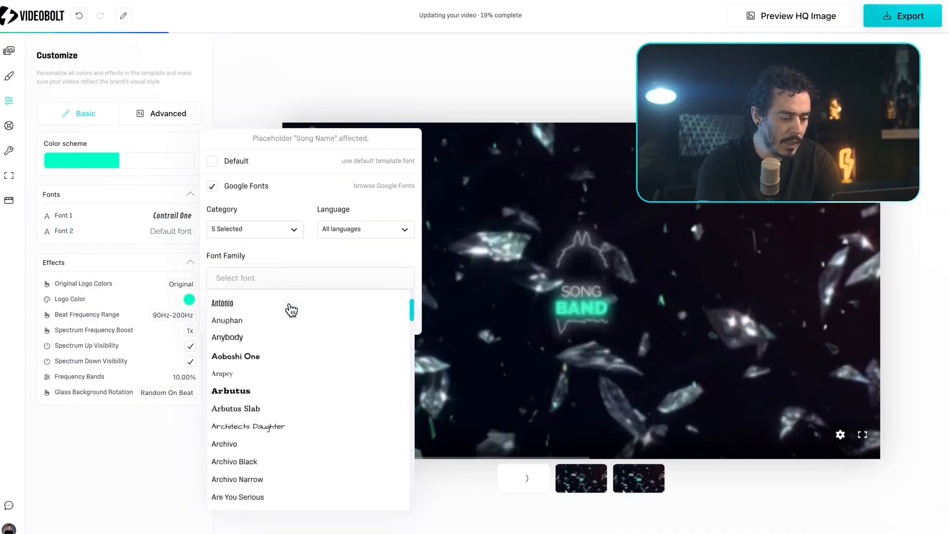
scroll(292, 309, "down", 15)
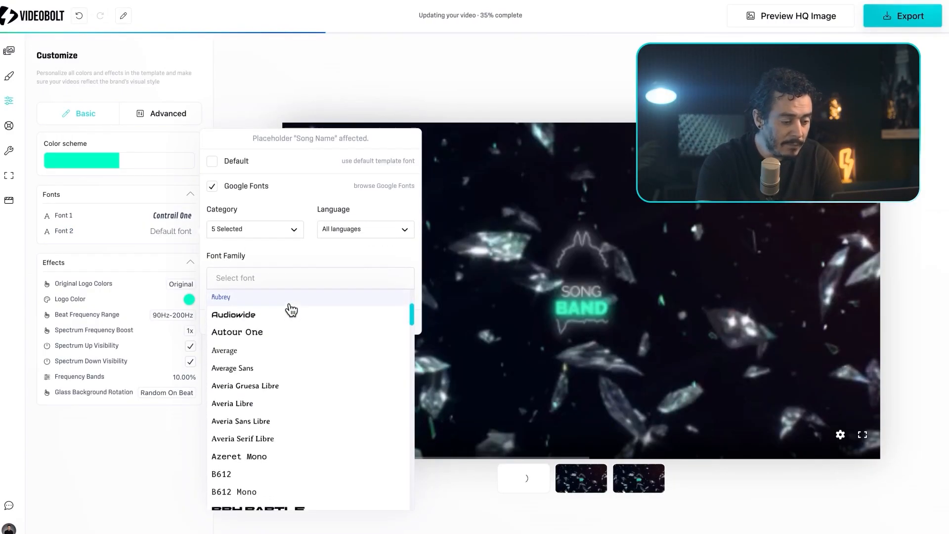
scroll(283, 344, "down", 10)
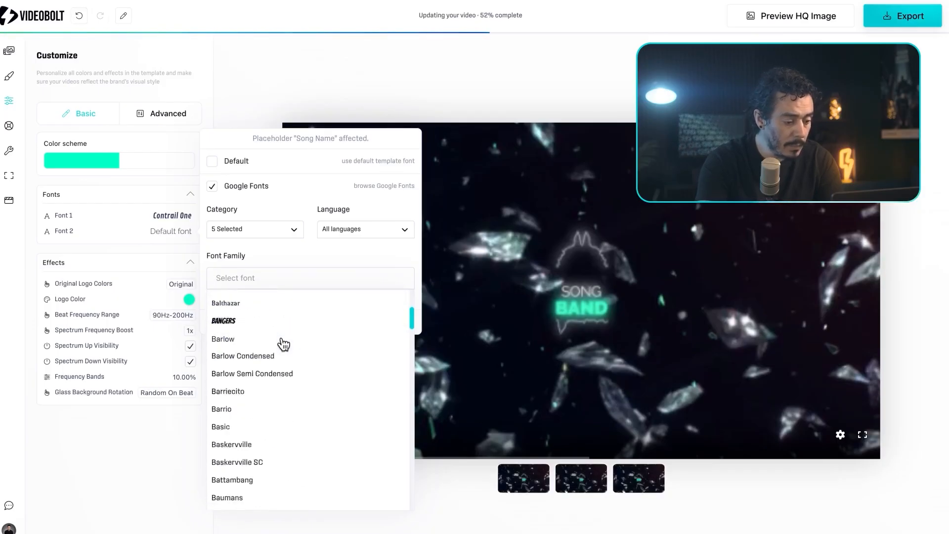
scroll(279, 370, "down", 10)
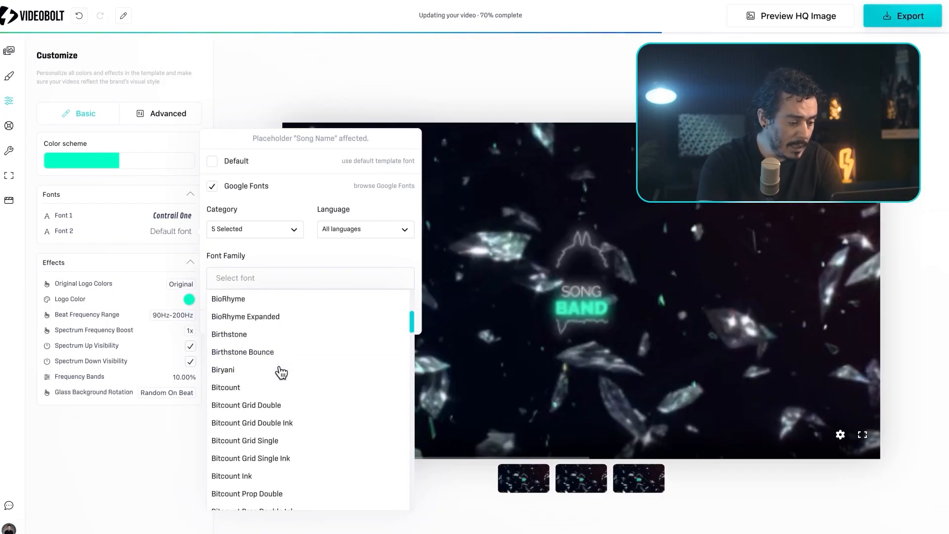
scroll(289, 395, "down", 5)
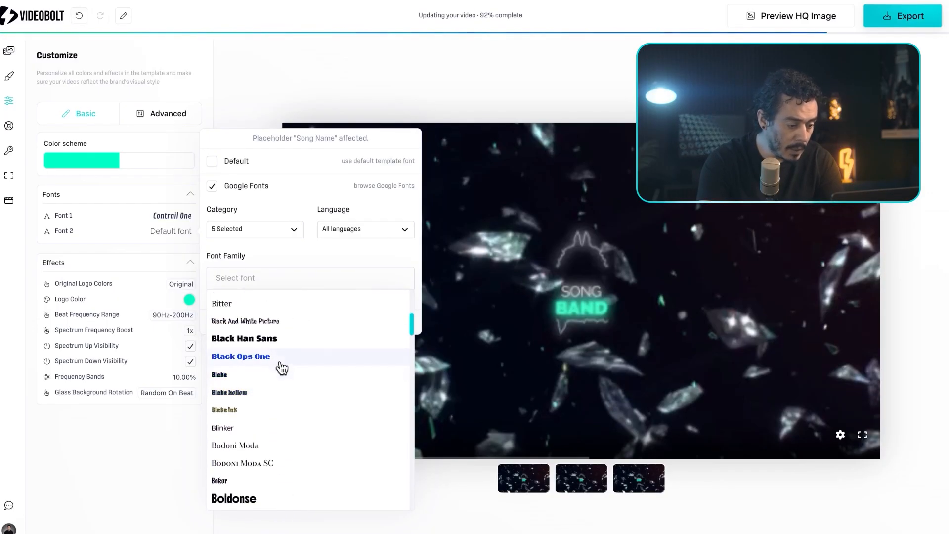
left_click(284, 311)
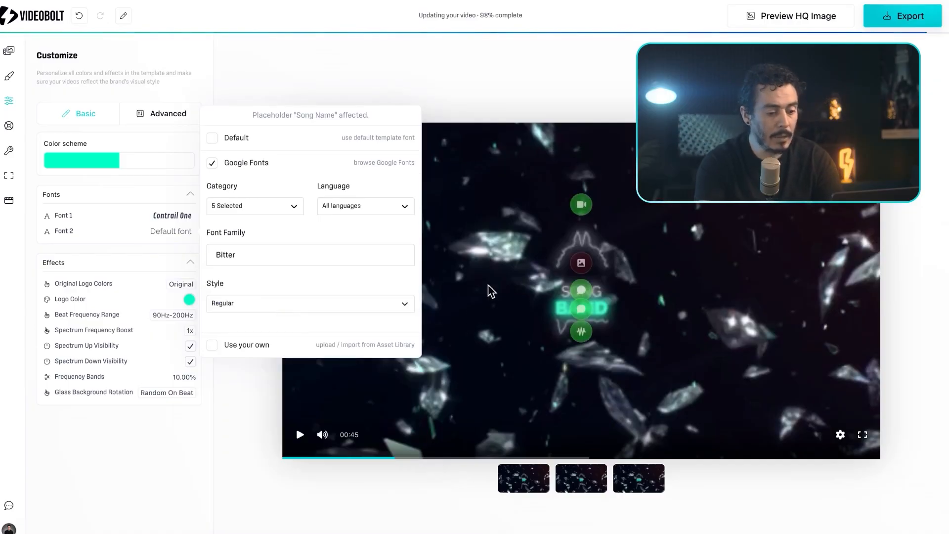
left_click(488, 94)
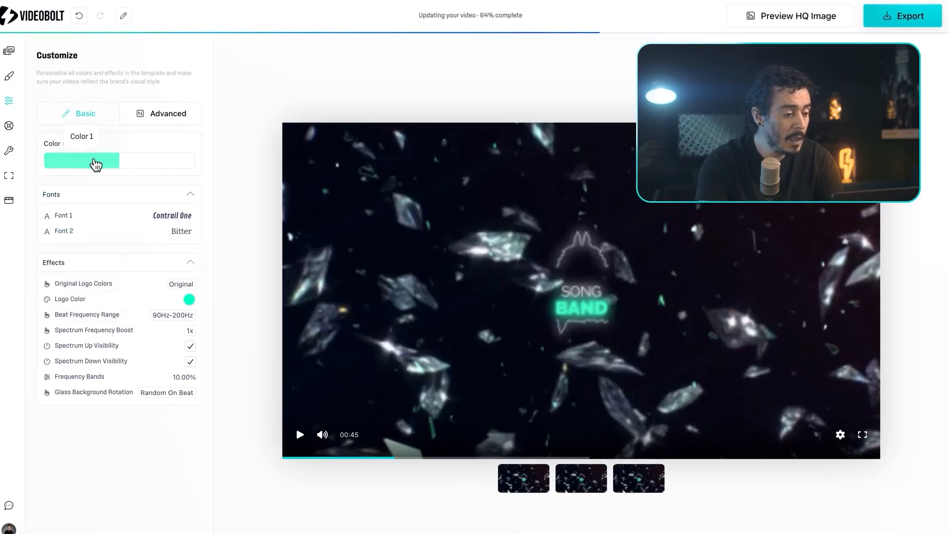
- Change the first color of the color scheme to red #FF1500
left_click(95, 163)
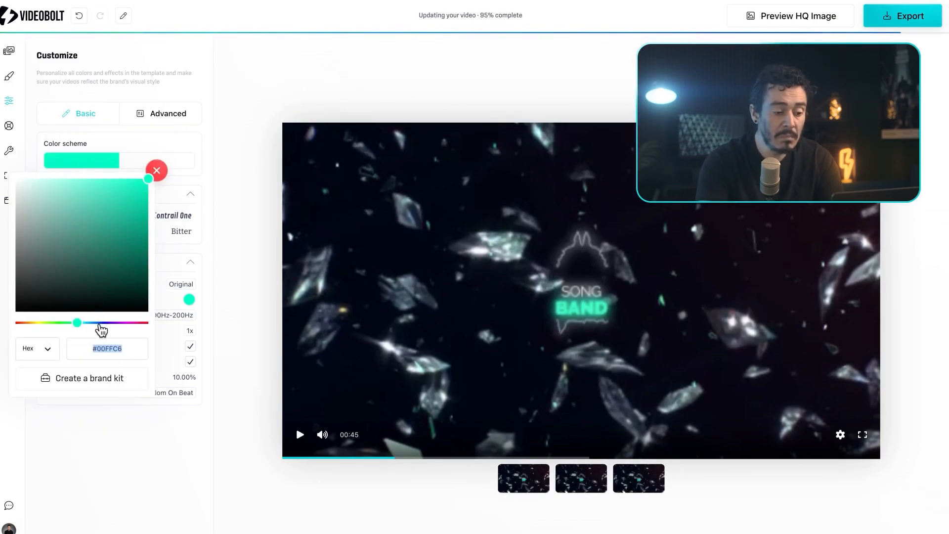
left_click_drag(97, 329, 23, 324)
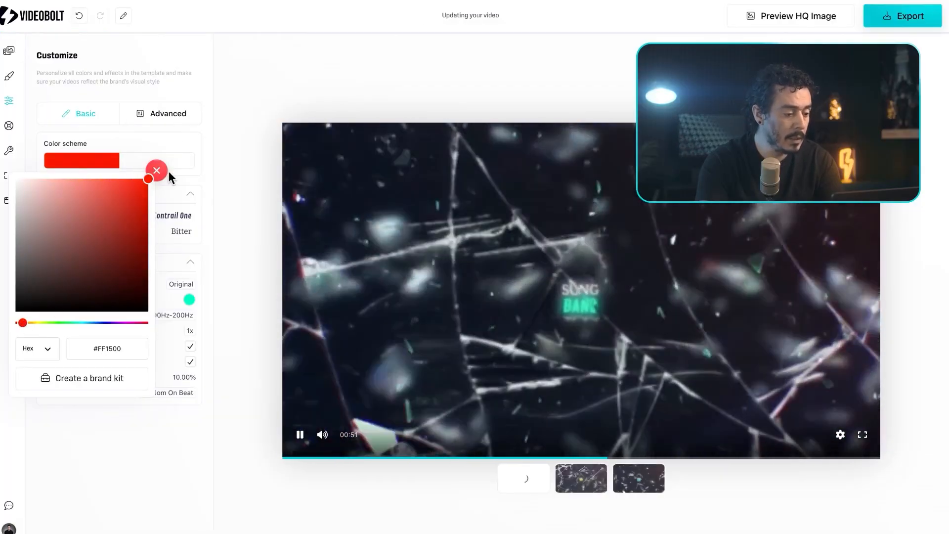
left_click(156, 170)
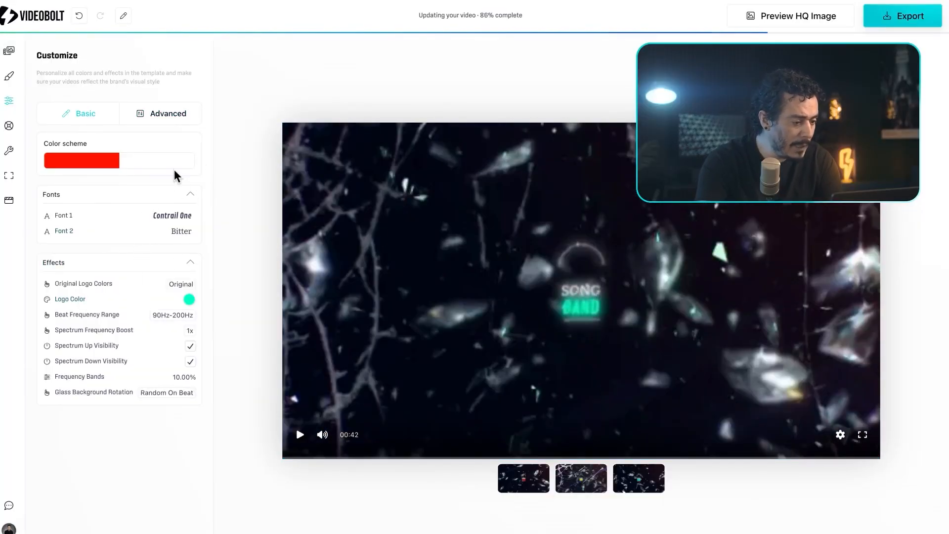
- Look through the advanced style controls for beat, spectrum, logo, titles and glass
left_click(181, 120)
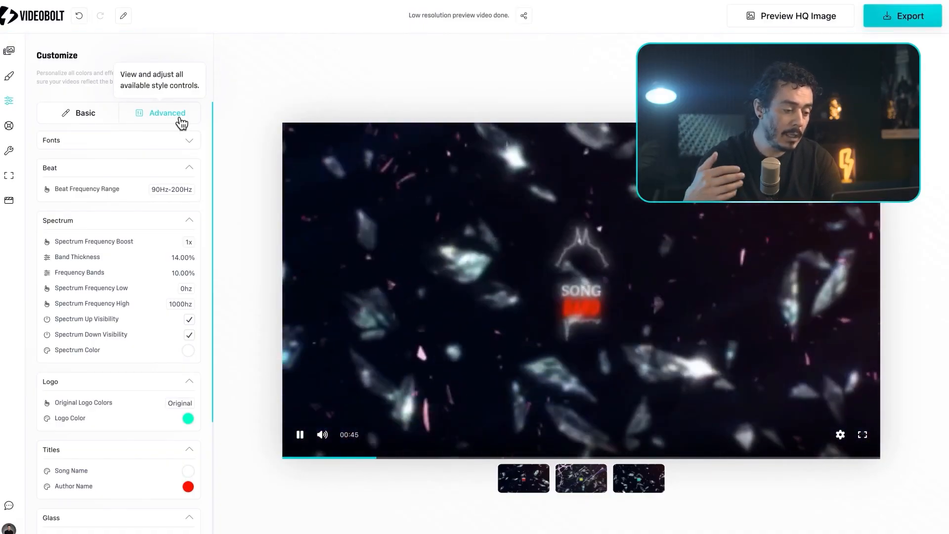
scroll(132, 290, "down", 1)
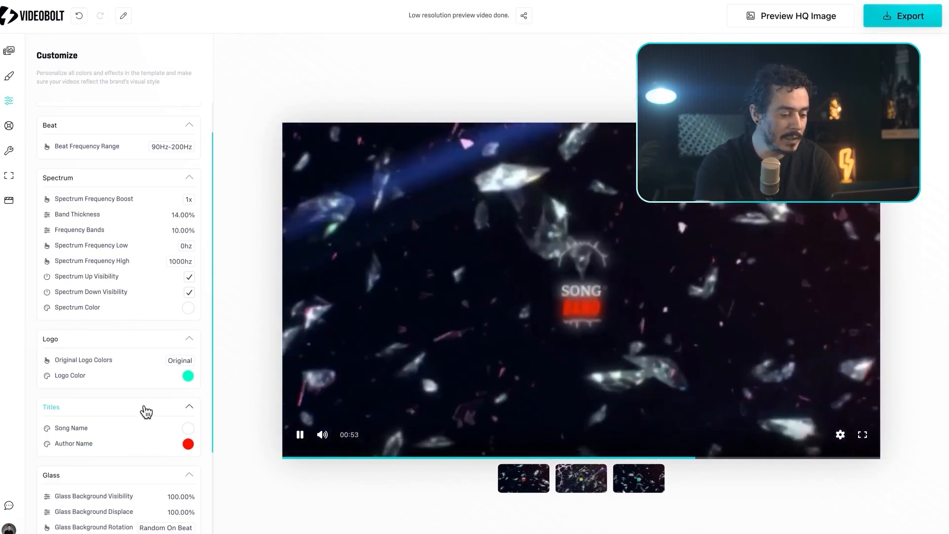
scroll(144, 408, "down", 1)
scroll(148, 407, "down", 1)
scroll(155, 399, "up", 3)
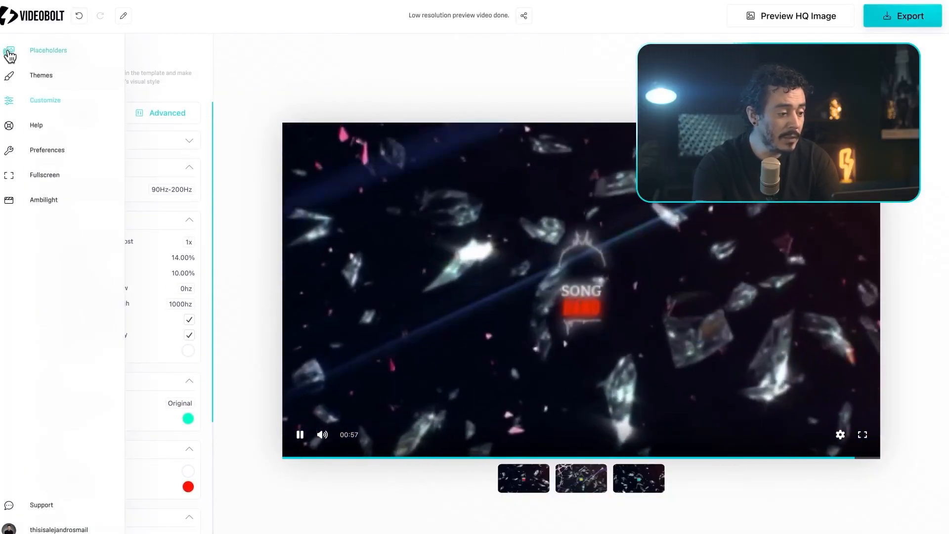
- Return to the placeholders list and export the project at 2K and 30 fps without email notification
left_click(9, 51)
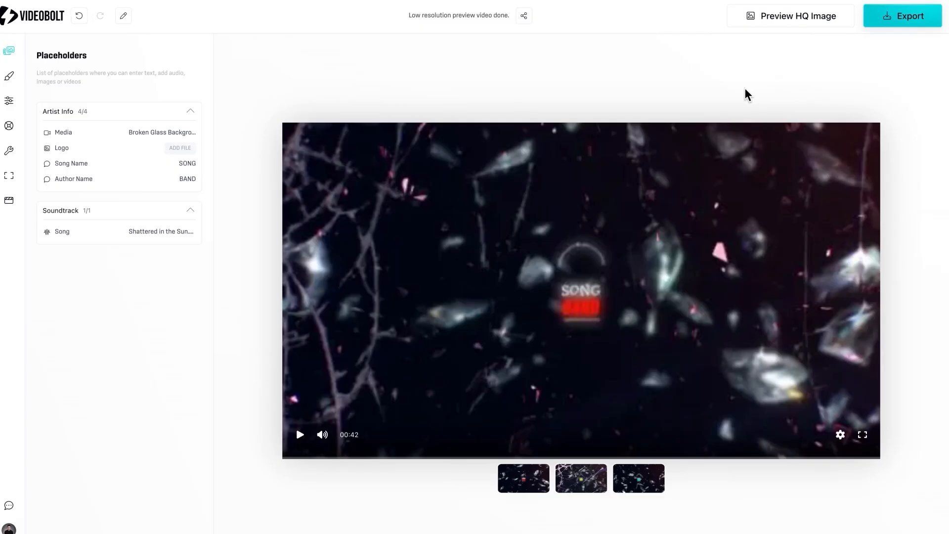
left_click(910, 29)
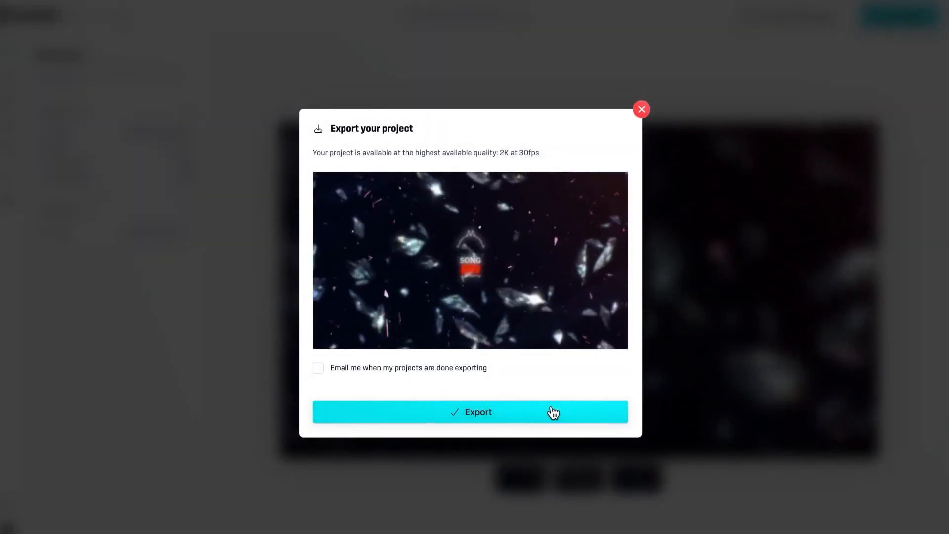
left_click(553, 412)
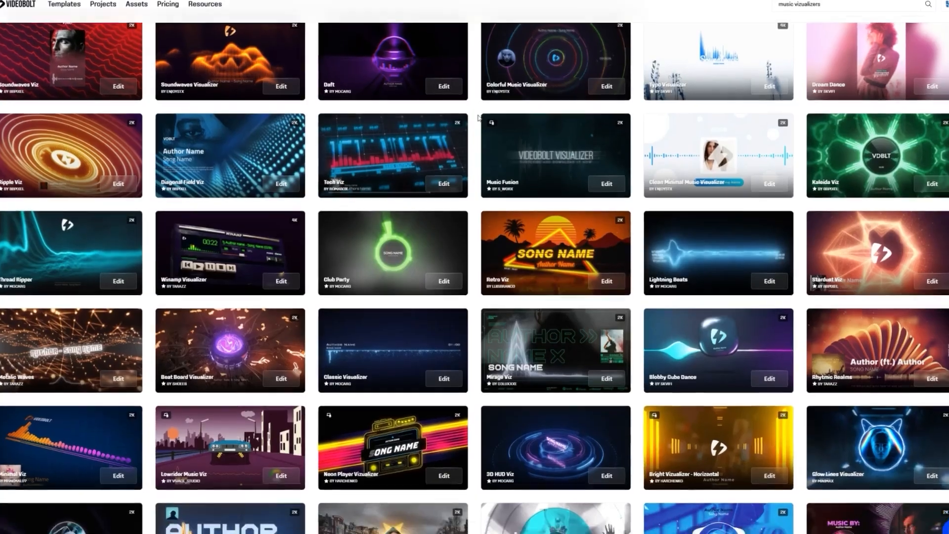
- Browse the music visualizer templates in the gallery
scroll(479, 115, "down", 6)
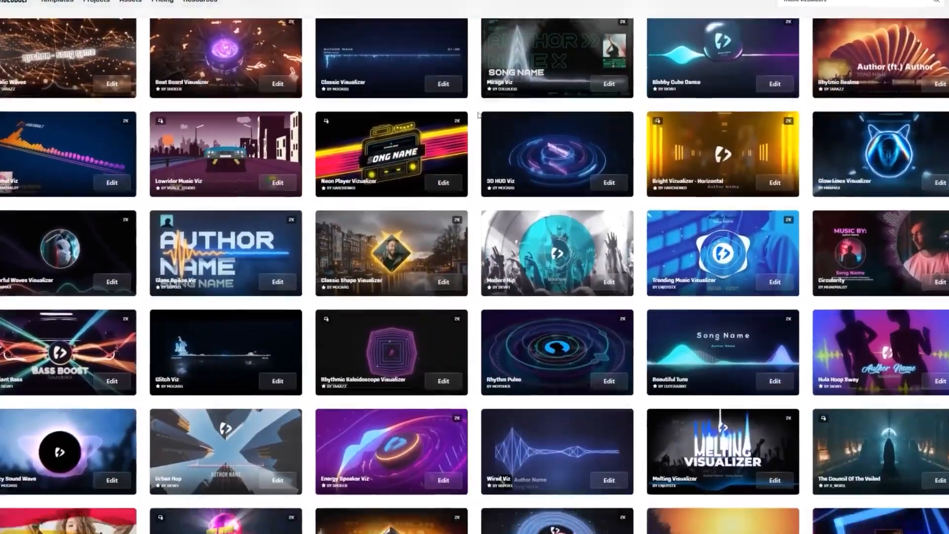
scroll(478, 115, "down", 5)
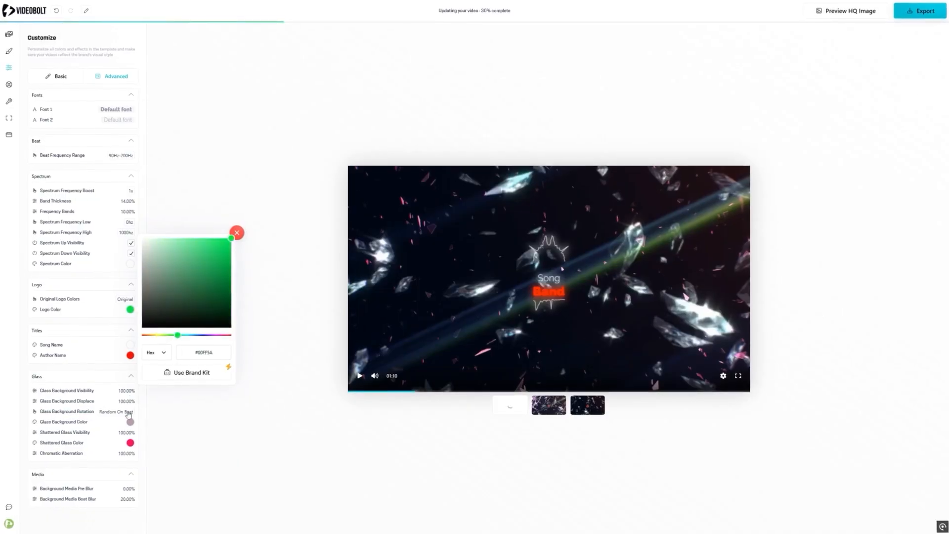
- Review the placeholders of the glass visualizer project and open the first color of its color scheme
left_click(275, 388)
left_click(38, 42)
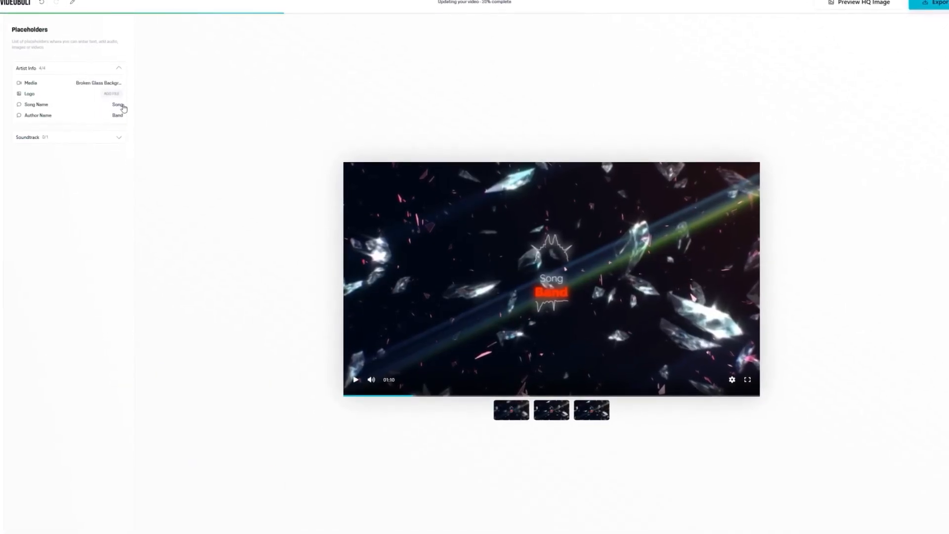
left_click(38, 127)
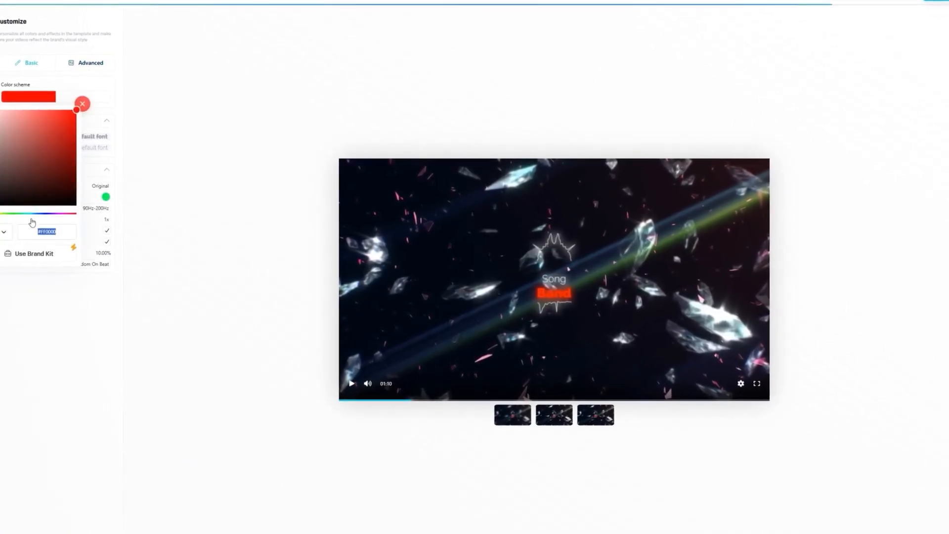
left_click(112, 366)
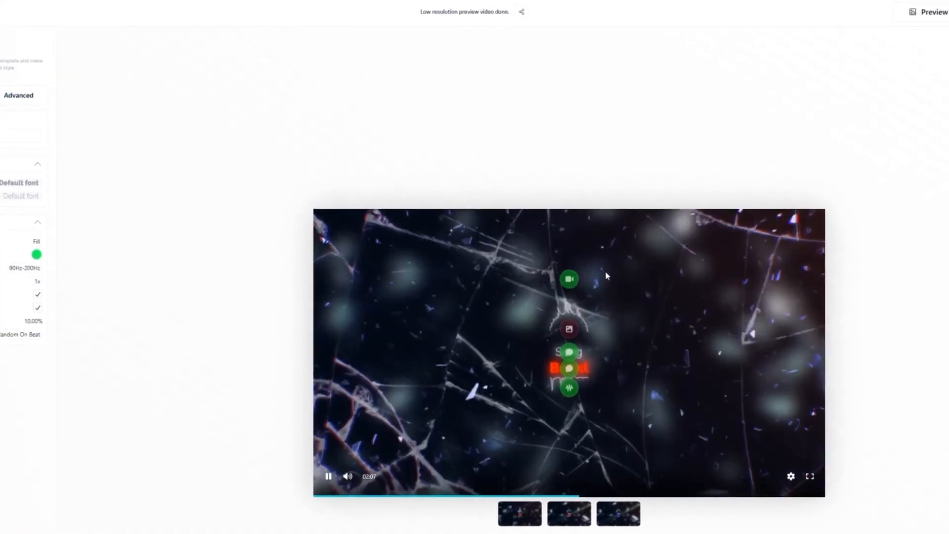
- Open the share page of the preview video and watch it play
left_click(523, 14)
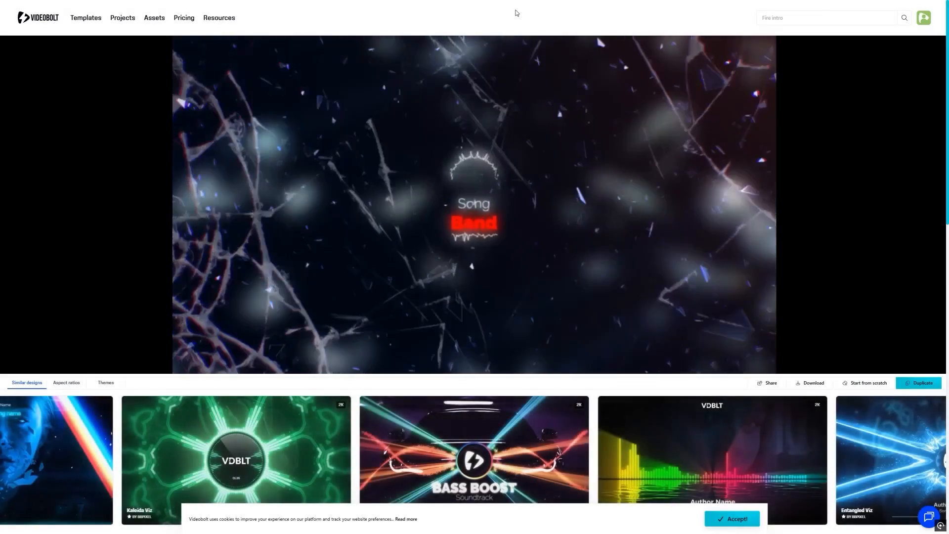
mouse_move(682, 291)
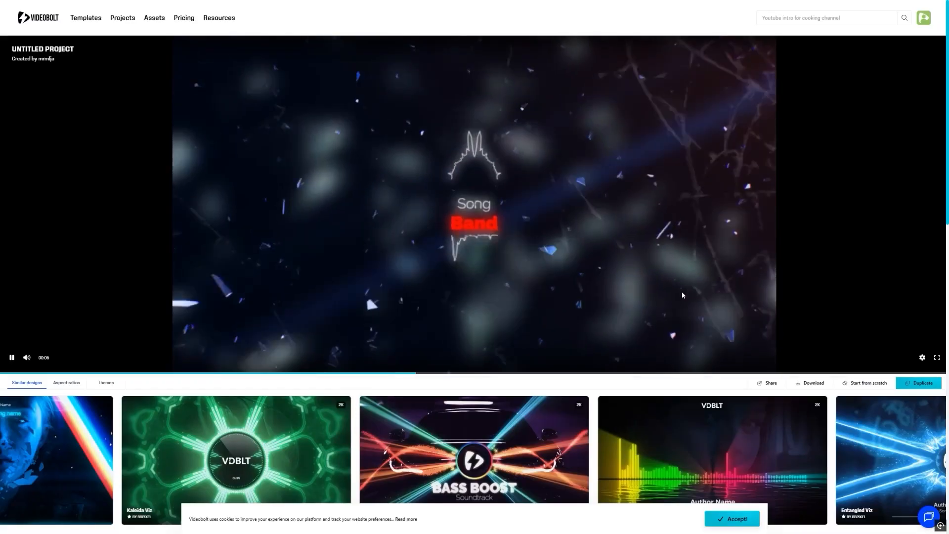